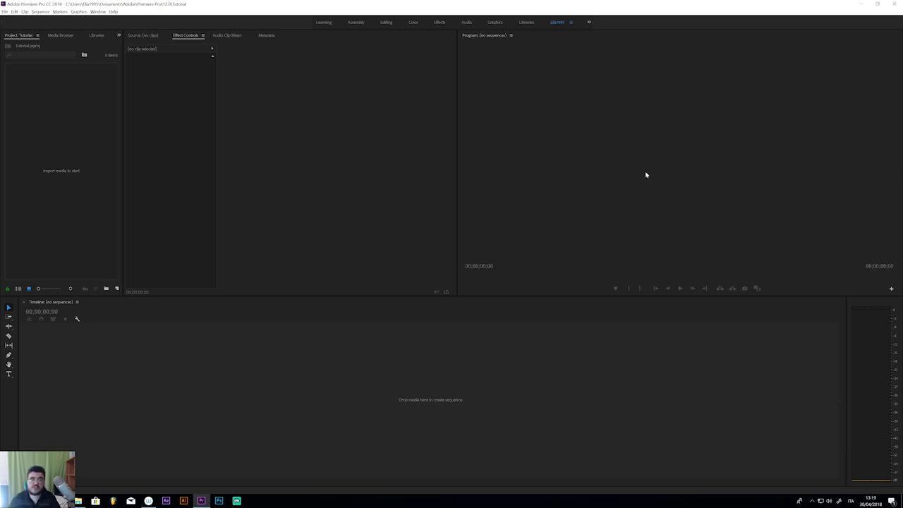
Switch Premiere Pro to the Editing workspace from the workspace bar
left_click(386, 22)
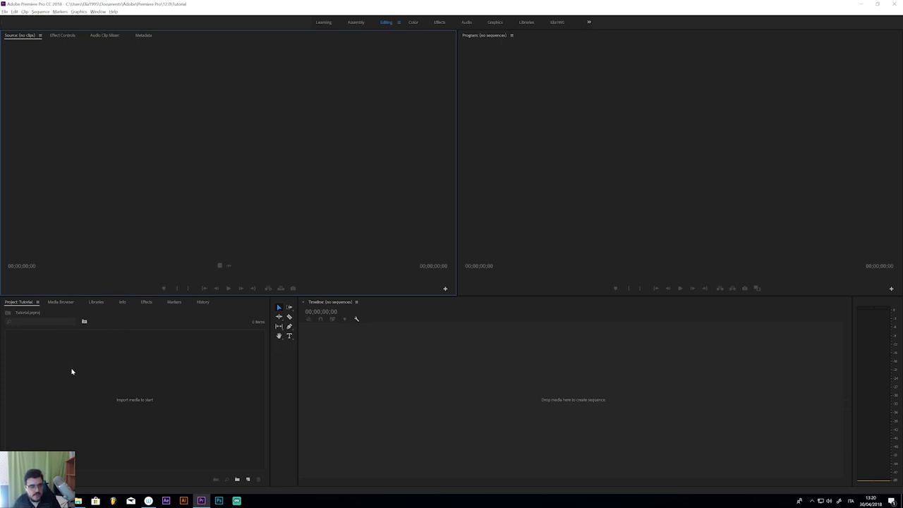
Bring the Effect Controls panel to the front of the upper-left panel group
left_click(179, 367)
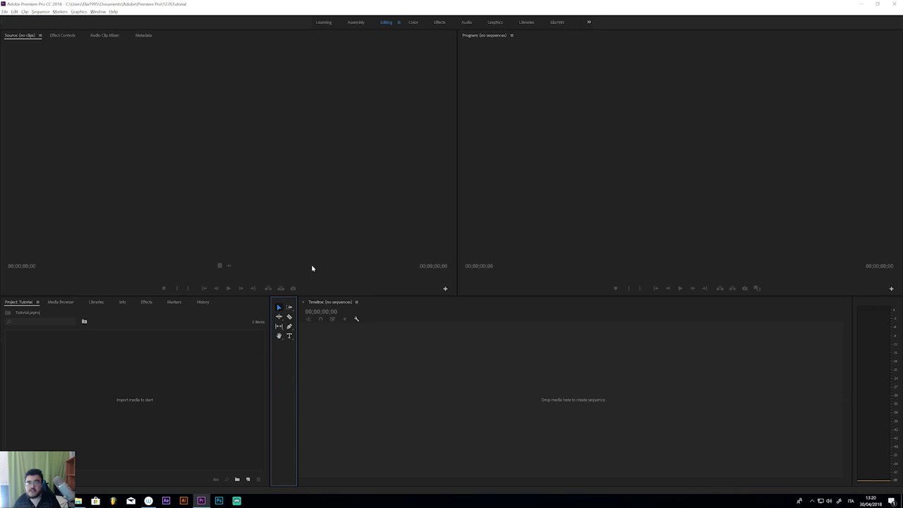
left_click(720, 146)
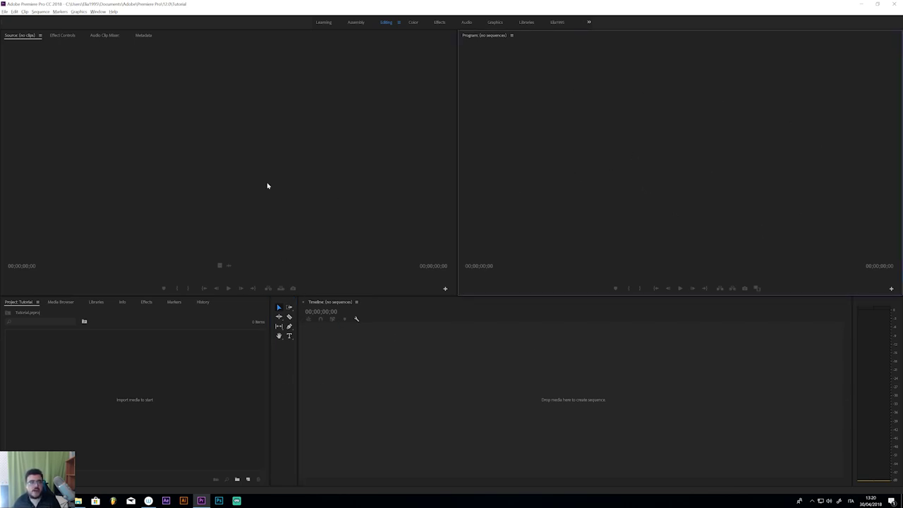
left_click(57, 184)
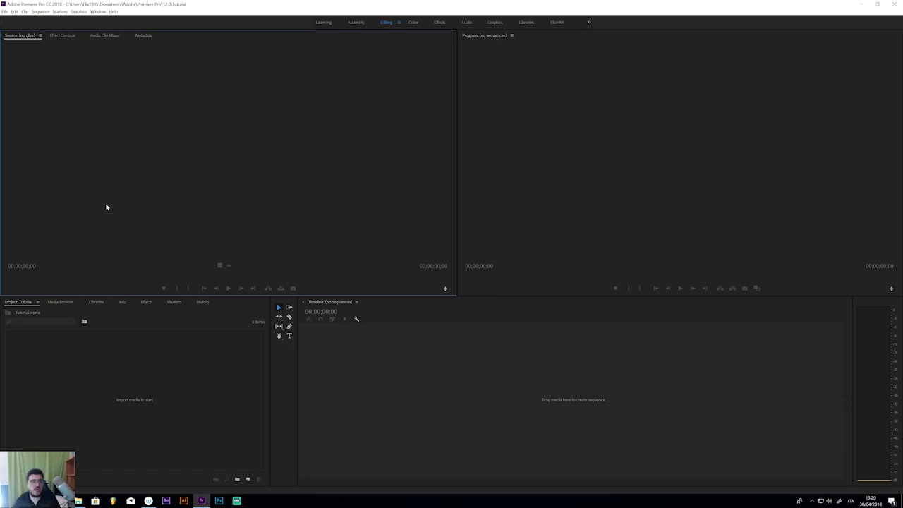
left_click(62, 35)
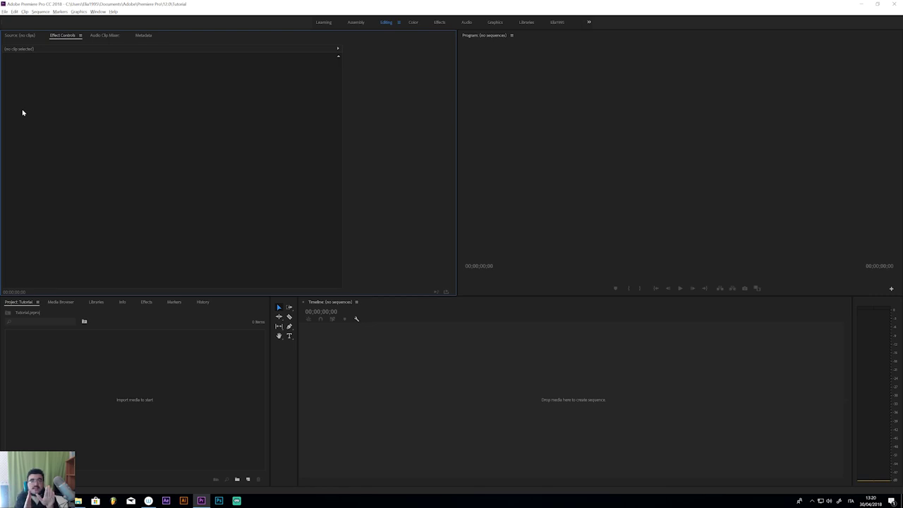
Close the Metadata panel through its panel menu and return to the custom workspace
left_click(142, 36)
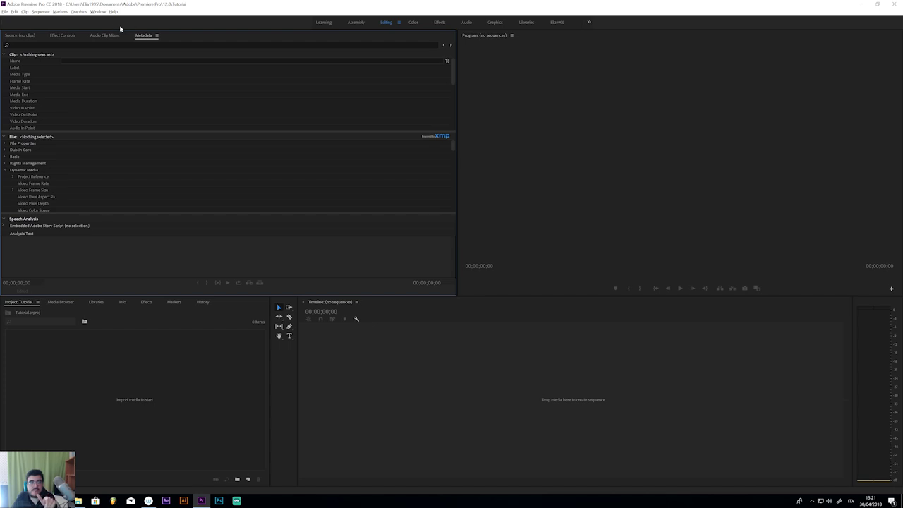
left_click(156, 36)
left_click(159, 39)
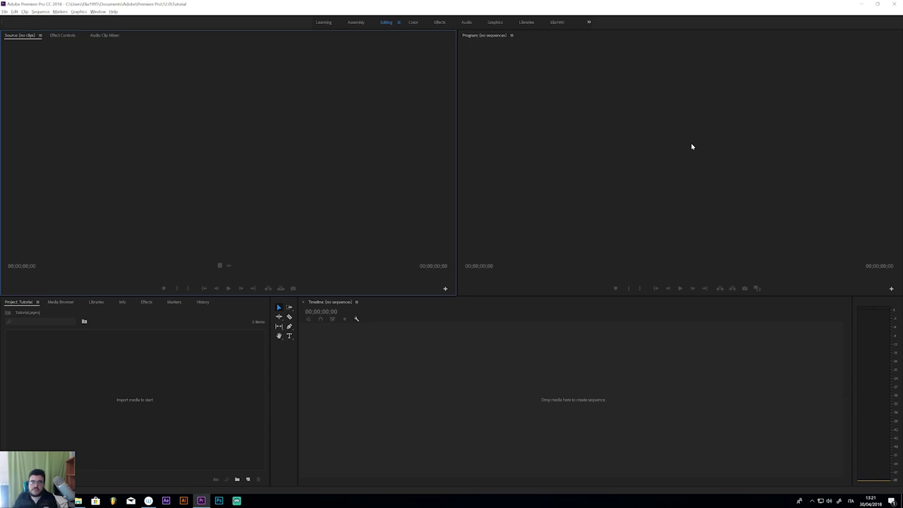
left_click(557, 22)
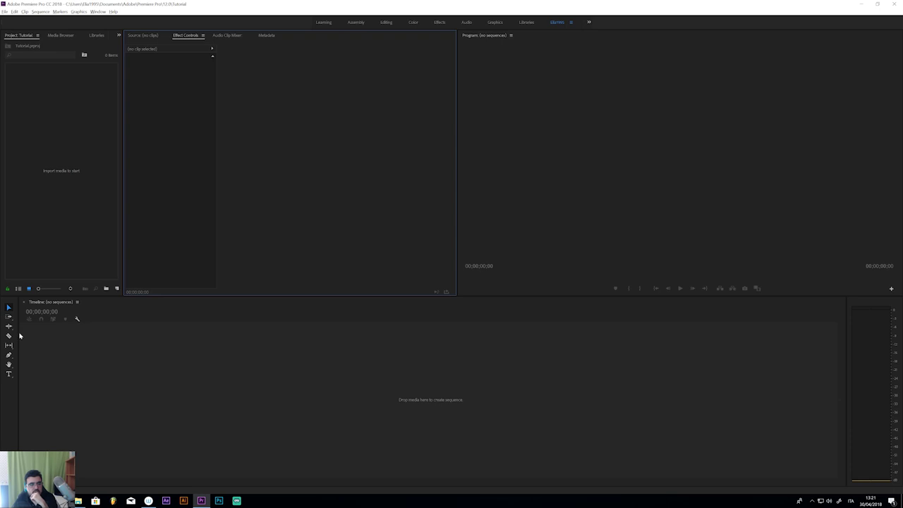
mouse_move(19, 335)
left_mouse_down()
mouse_move(29, 335)
mouse_move(20, 327)
left_mouse_up()
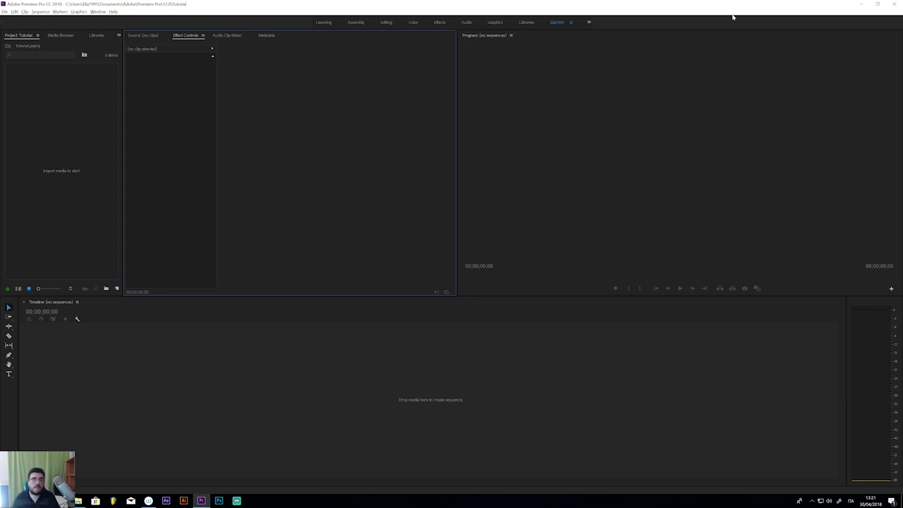
left_click(766, 140)
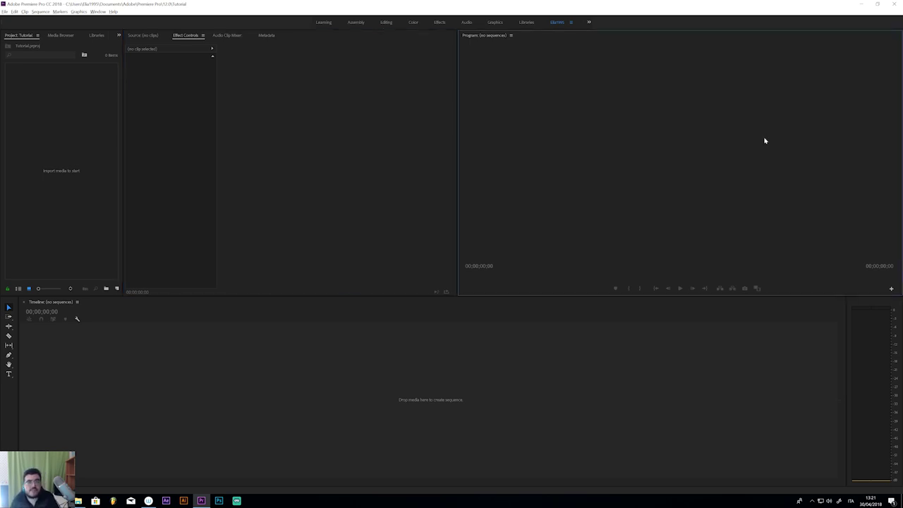
left_click(367, 149)
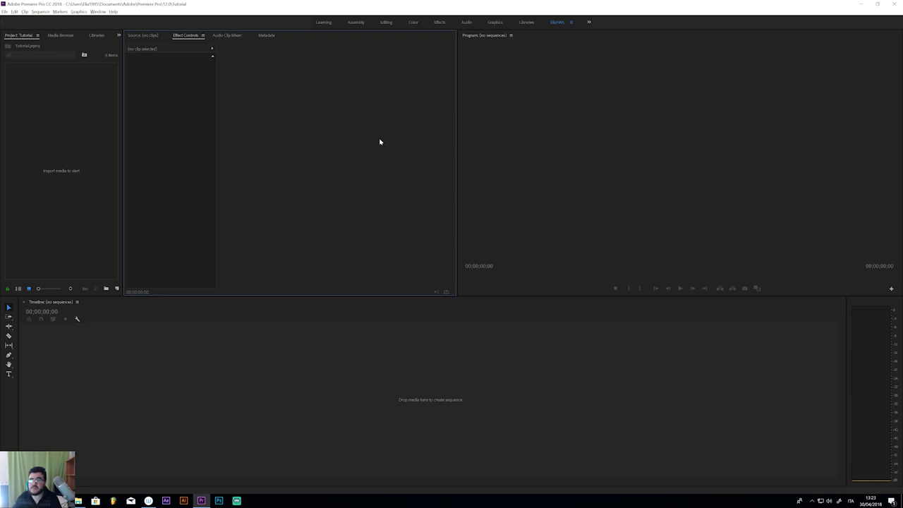
left_click(78, 500)
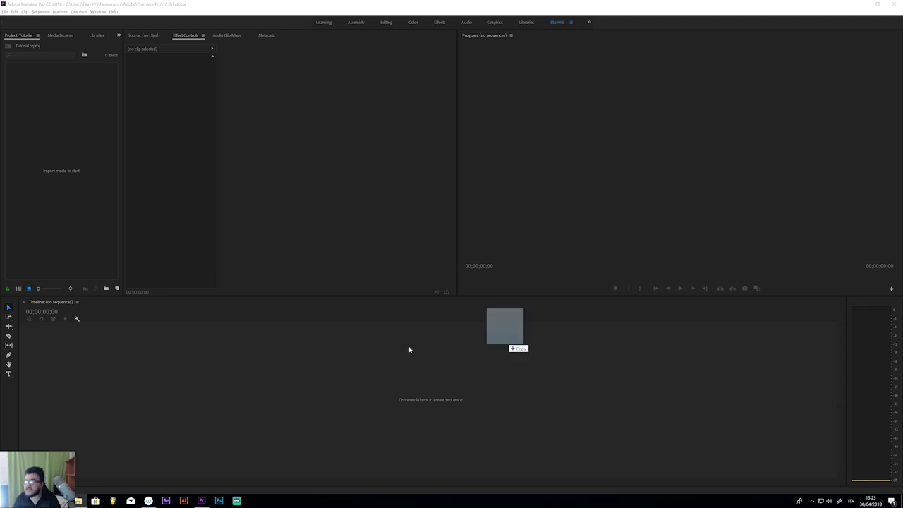
left_click_drag(507, 346, 63, 376)
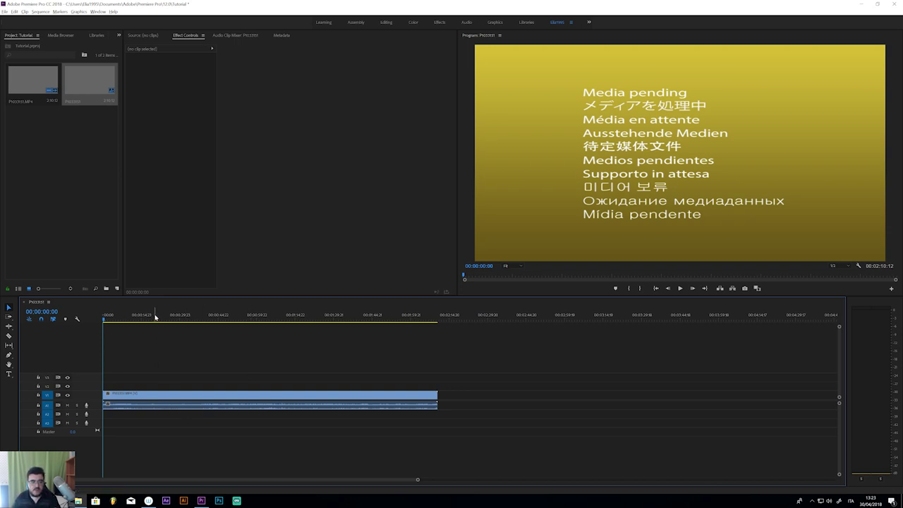
left_click_drag(155, 317, 165, 318)
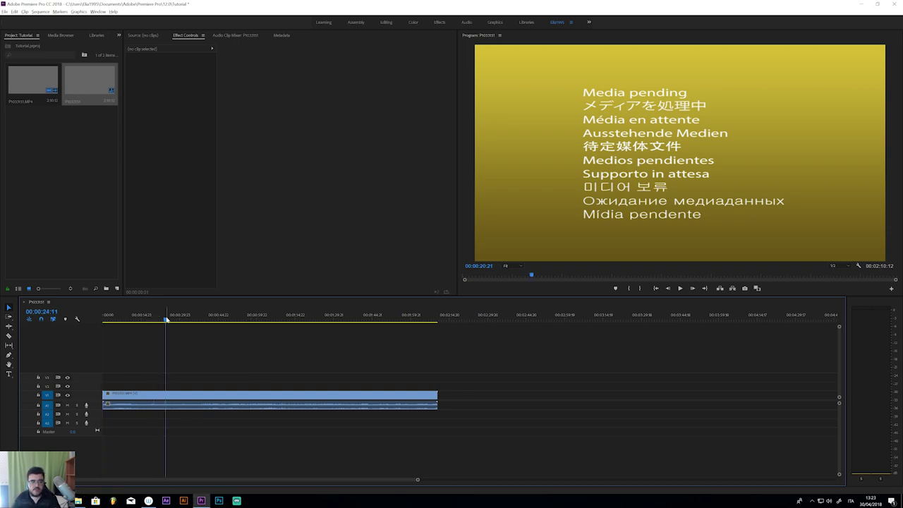
left_click(138, 395)
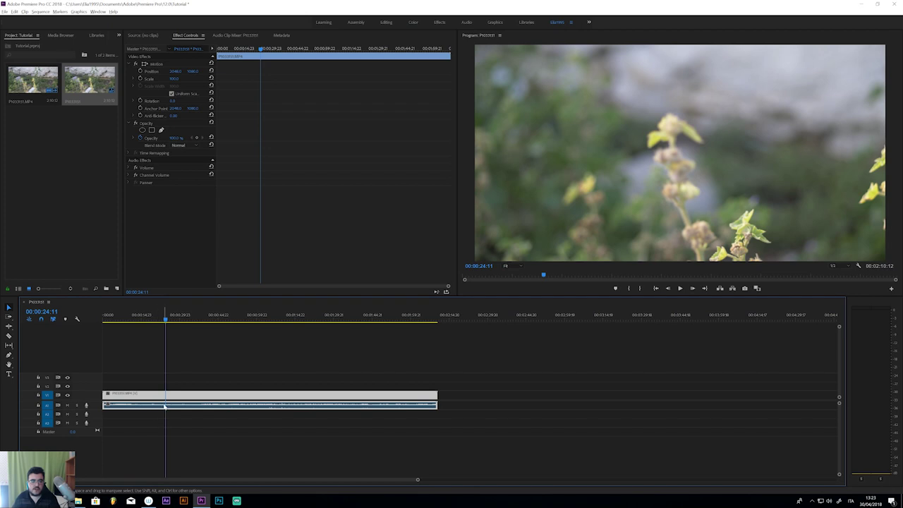
left_click(119, 413)
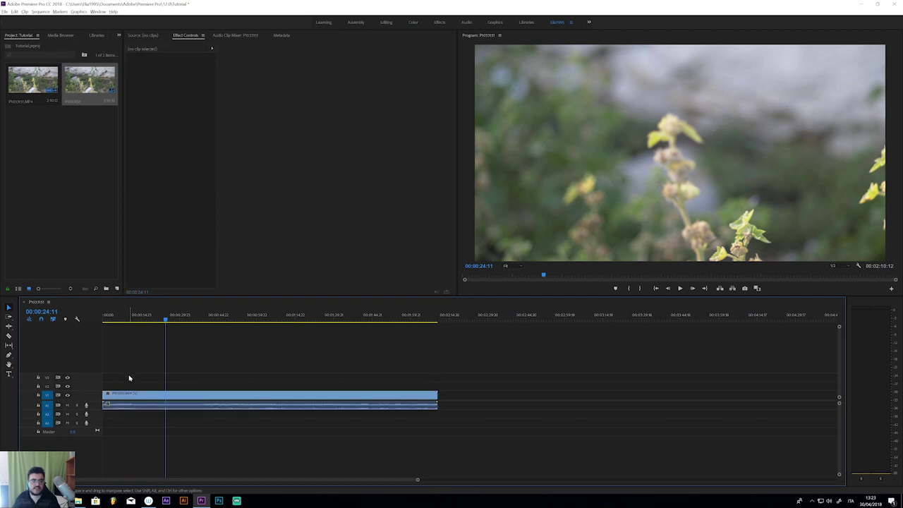
left_click_drag(140, 388, 140, 390)
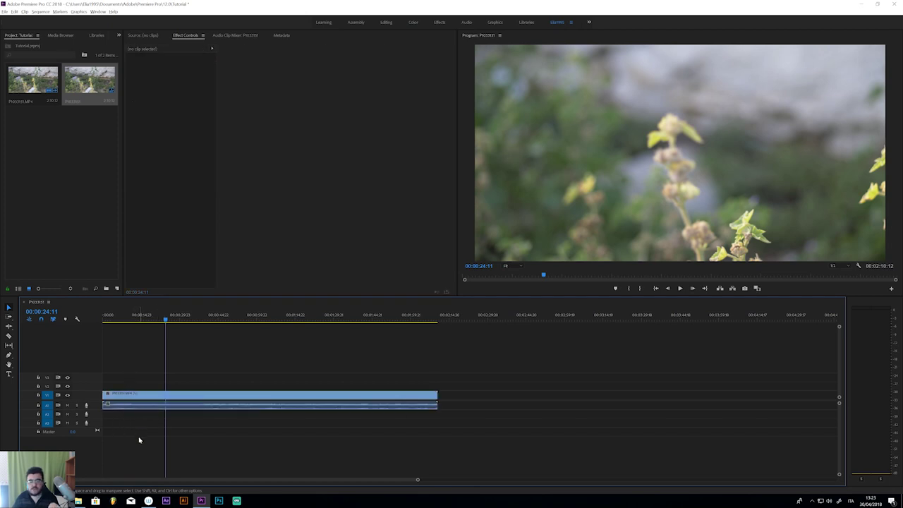
left_click(154, 397)
key("Delete")
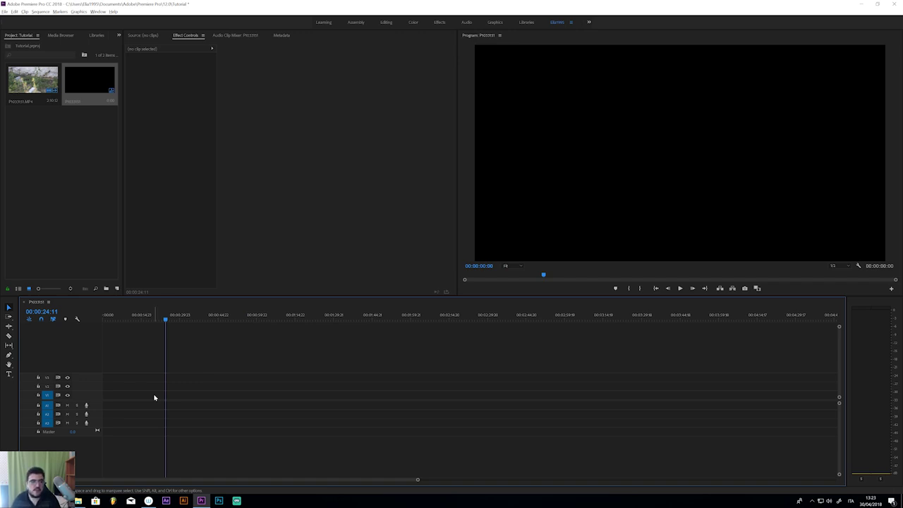
left_click_drag(91, 143, 7, 63)
key("Delete")
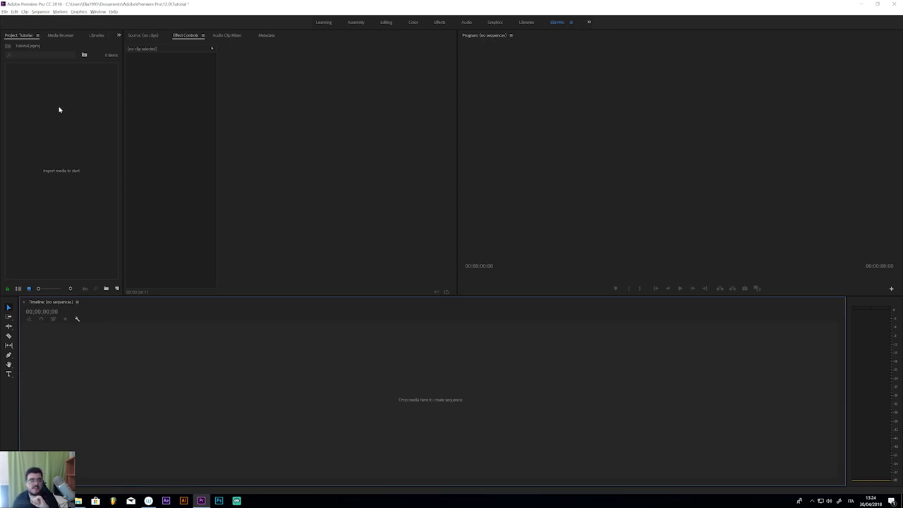
Import the MP4 from the Master (G:) drive, then delete it from the project
right_click(47, 132)
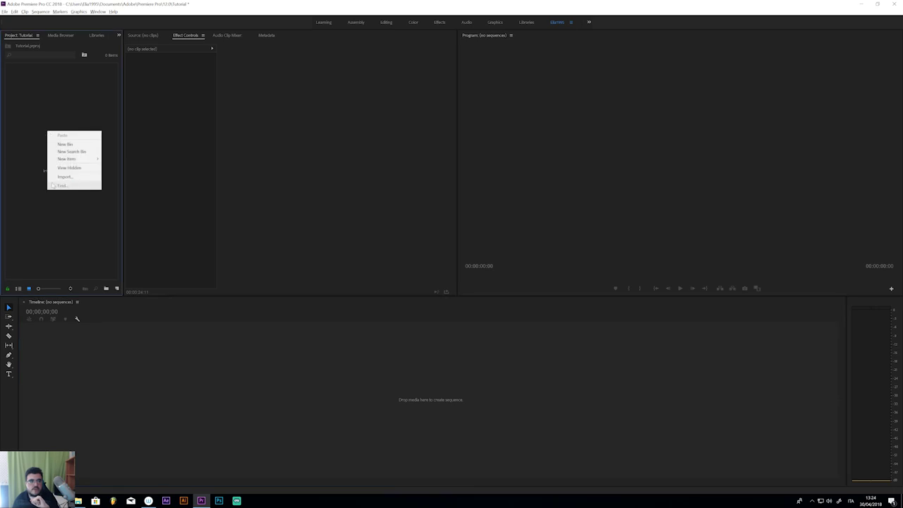
left_click(70, 179)
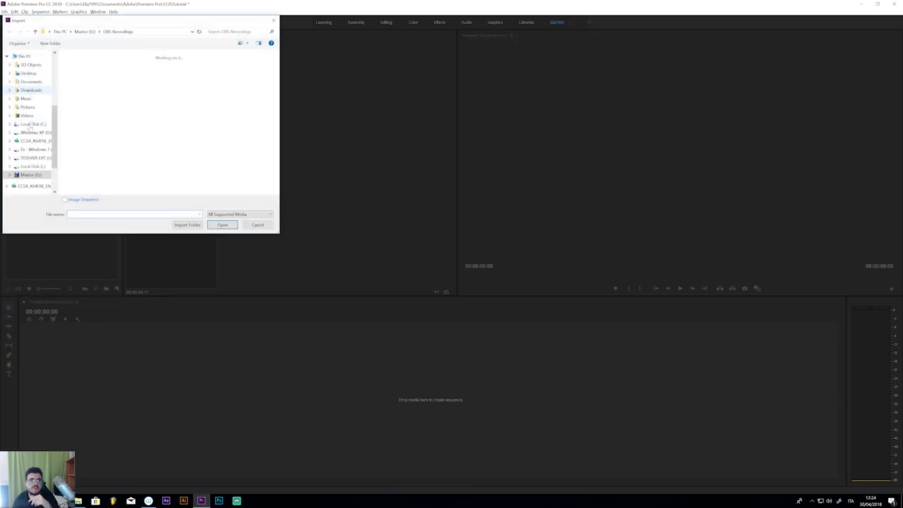
left_click(31, 167)
double_click(81, 116)
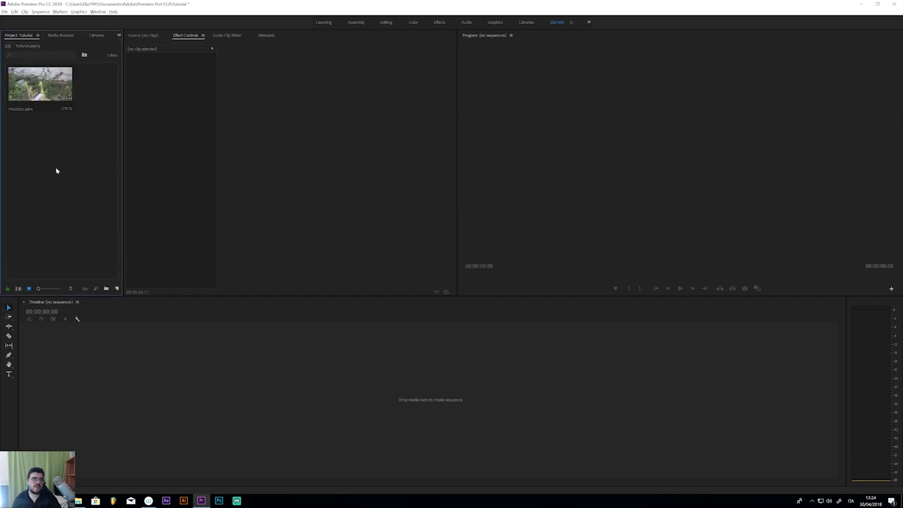
left_click(40, 107)
key("Delete")
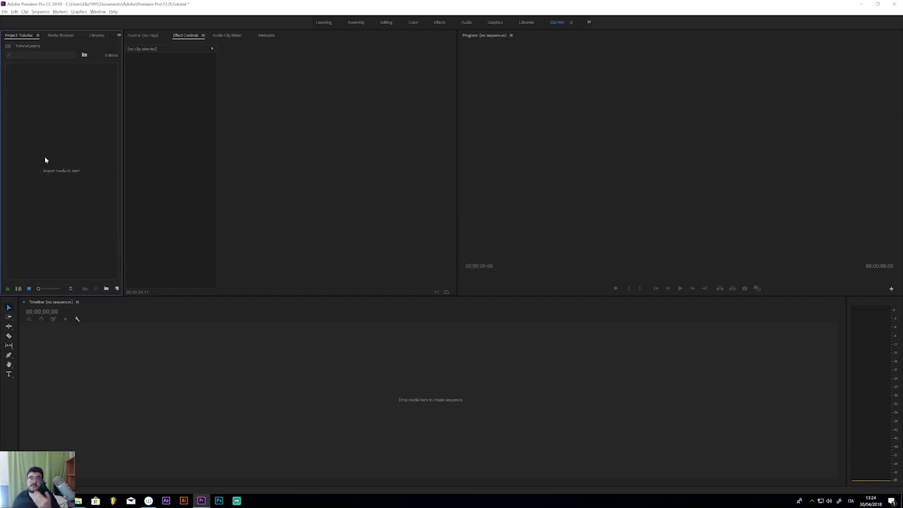
Re-import P1033101.MP4 into the Tutorial project through the Project panel's Import command
right_click(51, 117)
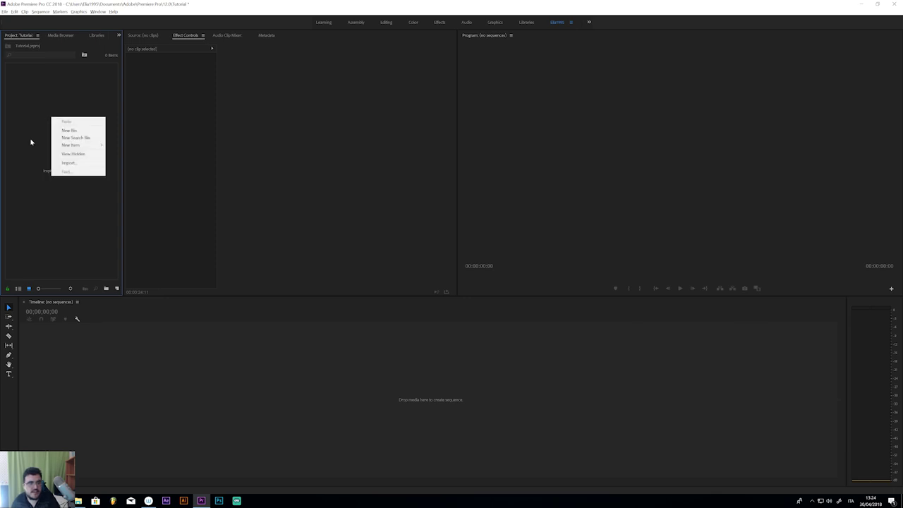
left_click(27, 155)
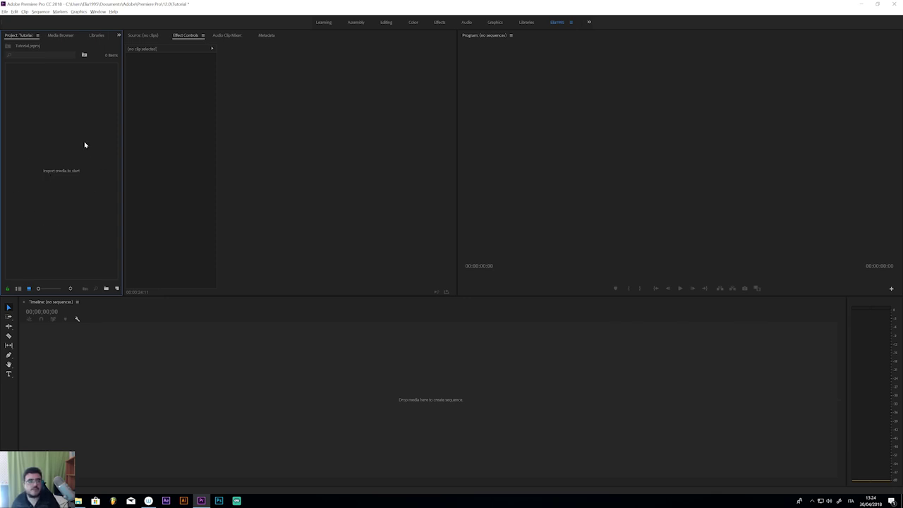
double_click(69, 180)
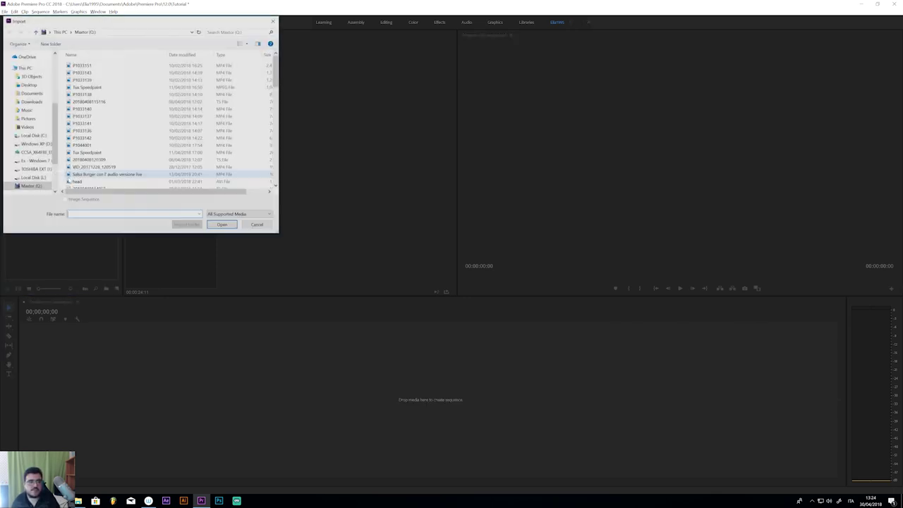
left_click(78, 66)
key("Return")
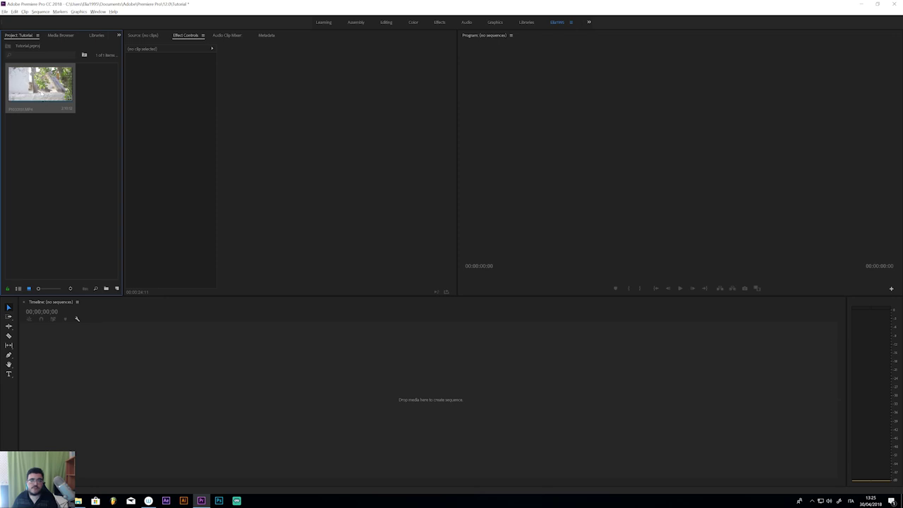
Mark a 00:00:06:10 In/Out range of P1033101.MP4 and drag it into the timeline
double_click(37, 94)
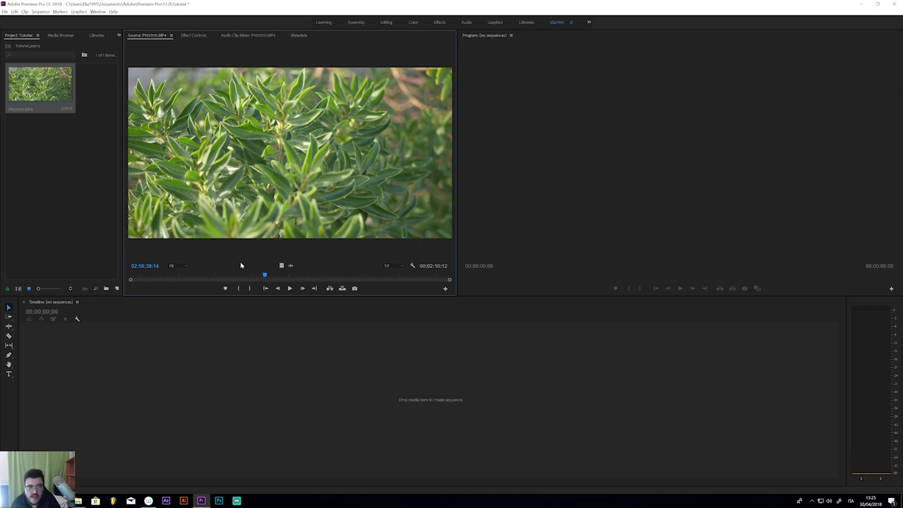
left_click(205, 279)
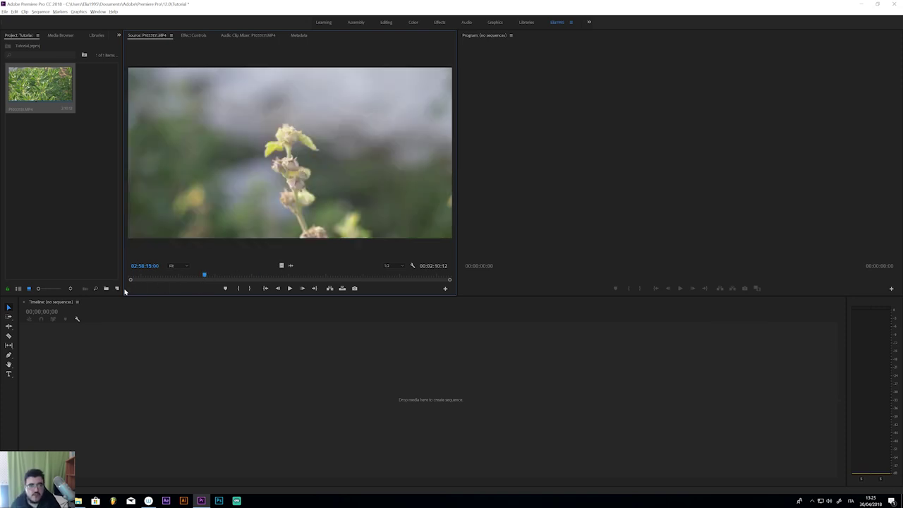
left_click_drag(136, 280, 195, 282)
left_click_drag(250, 275, 225, 277)
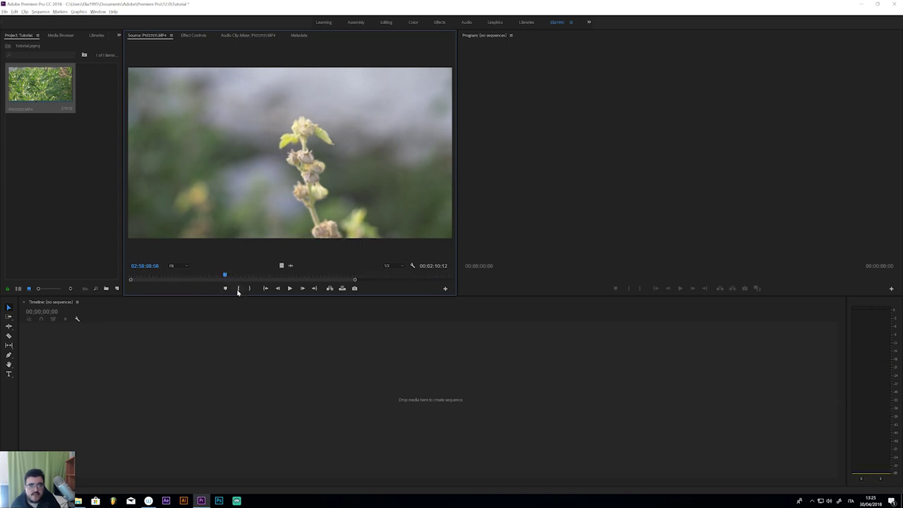
left_click(238, 288)
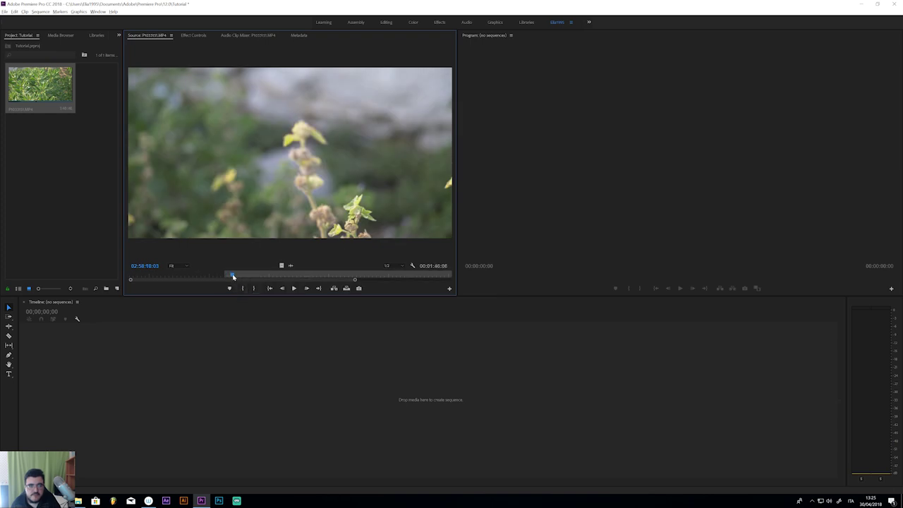
left_click_drag(228, 276, 251, 277)
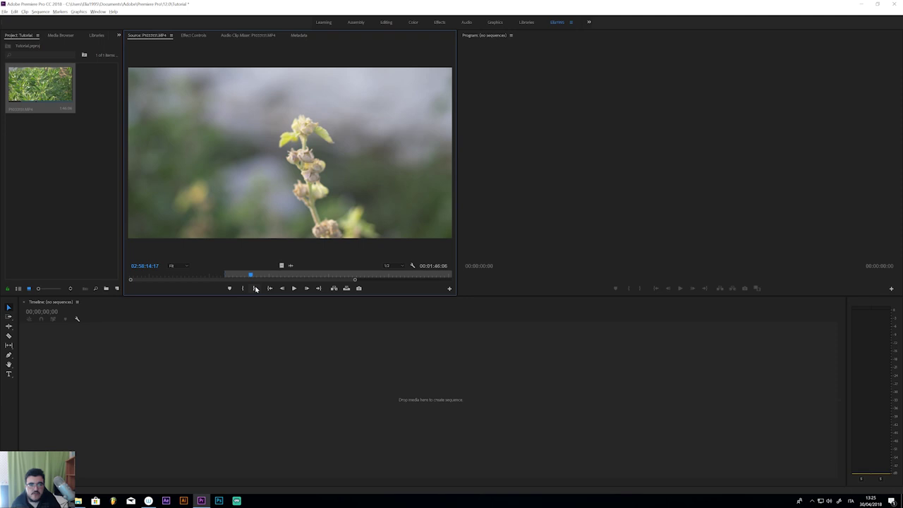
left_click(253, 288)
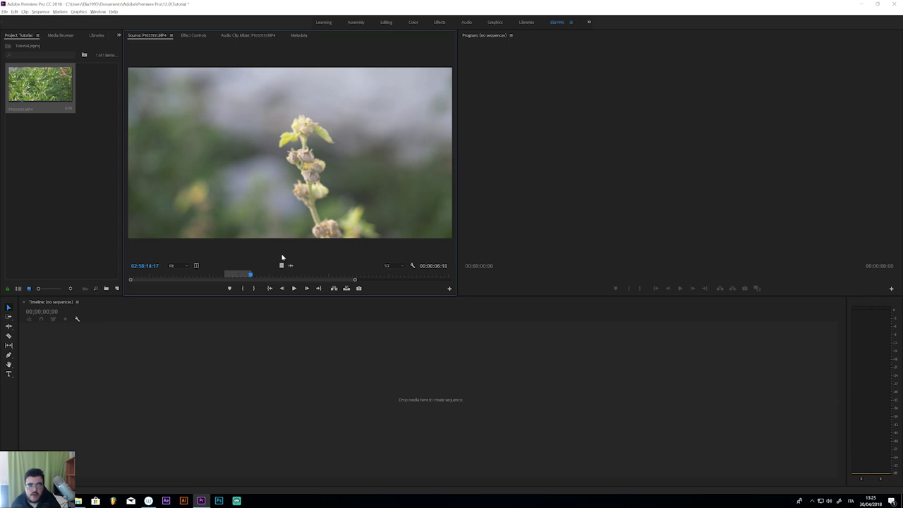
left_click_drag(282, 266, 101, 379)
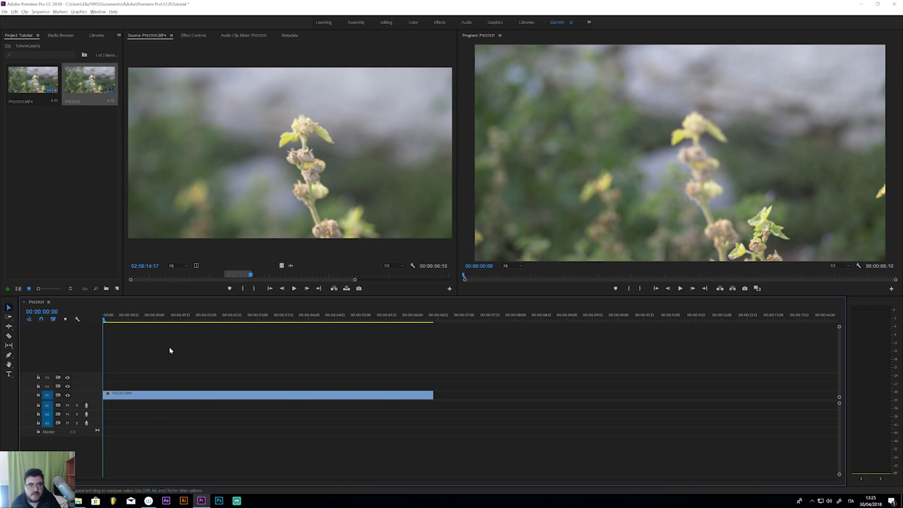
Delete the video-only clip, target V1, and place the source clip at the sequence start
left_click_drag(120, 317, 268, 315)
left_click_drag(313, 315, 147, 314)
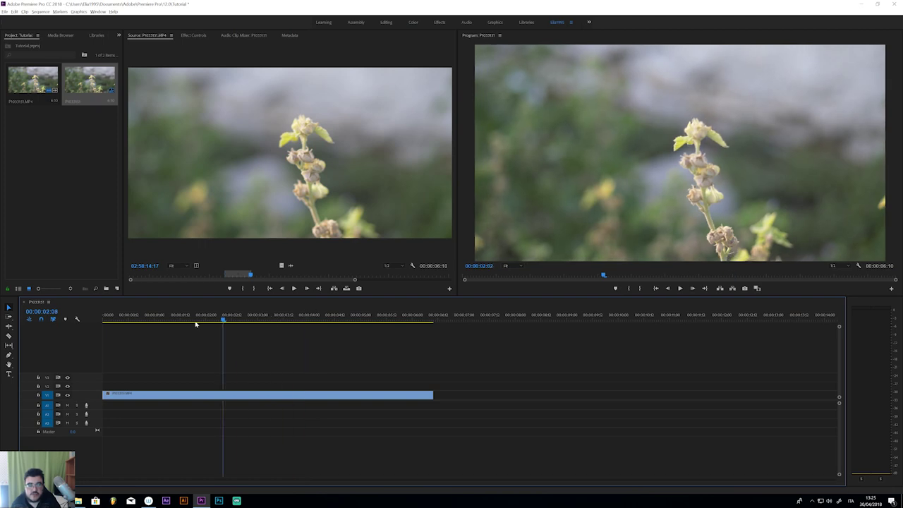
left_click_drag(173, 423, 440, 402)
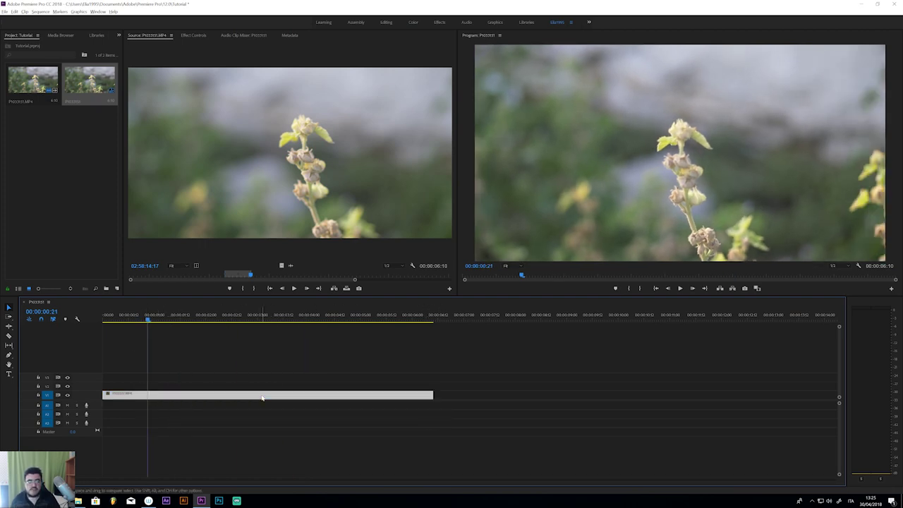
key("Delete")
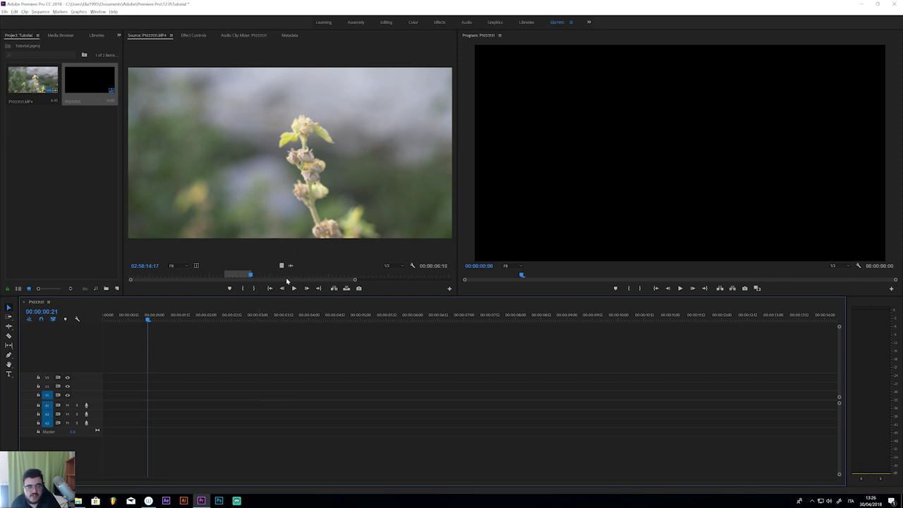
left_click(29, 395)
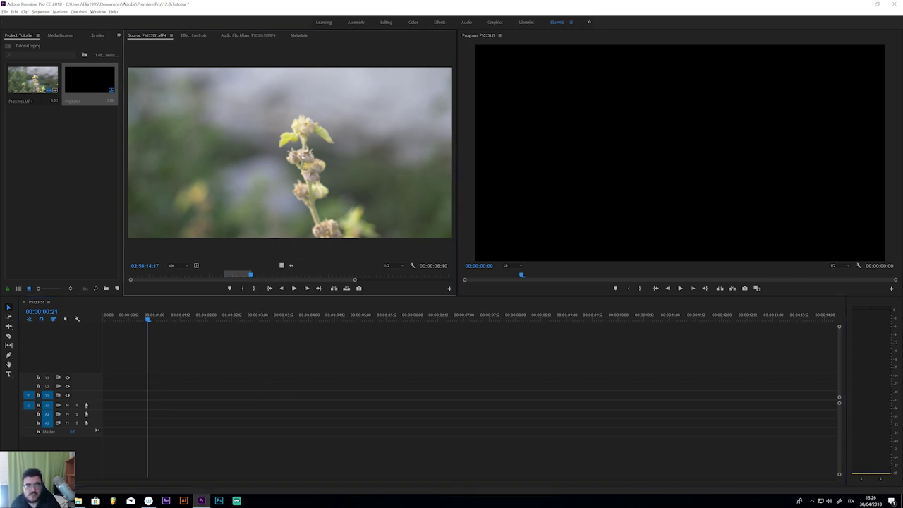
left_click_drag(278, 213, 107, 394)
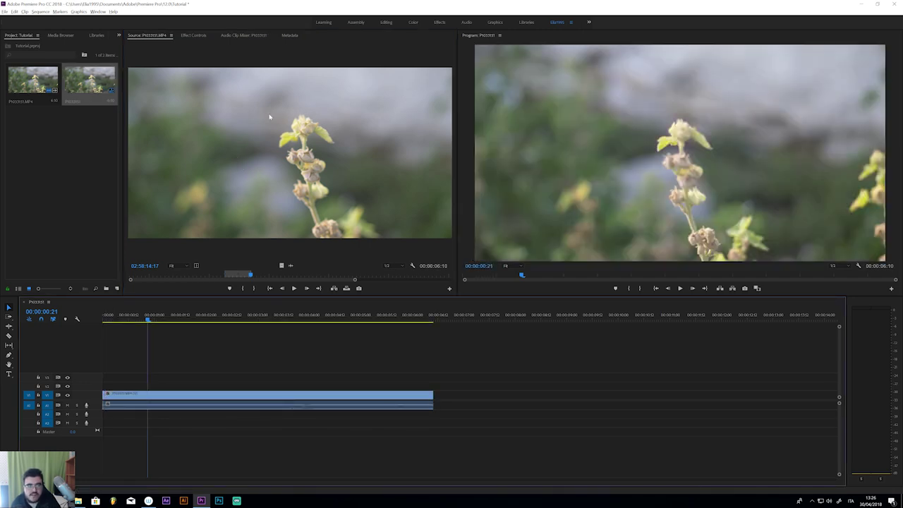
Replace the V1/A1 clip by dragging the source video into the sequence again
left_click(189, 402)
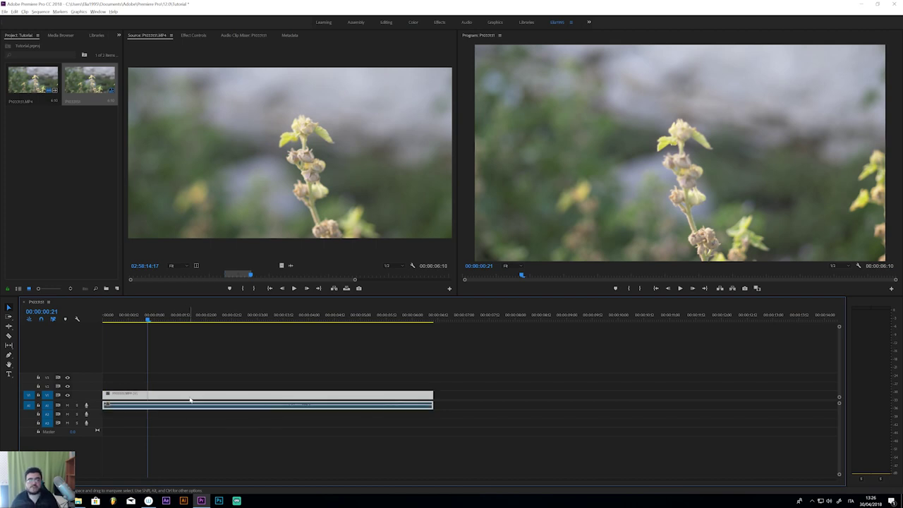
key("Delete")
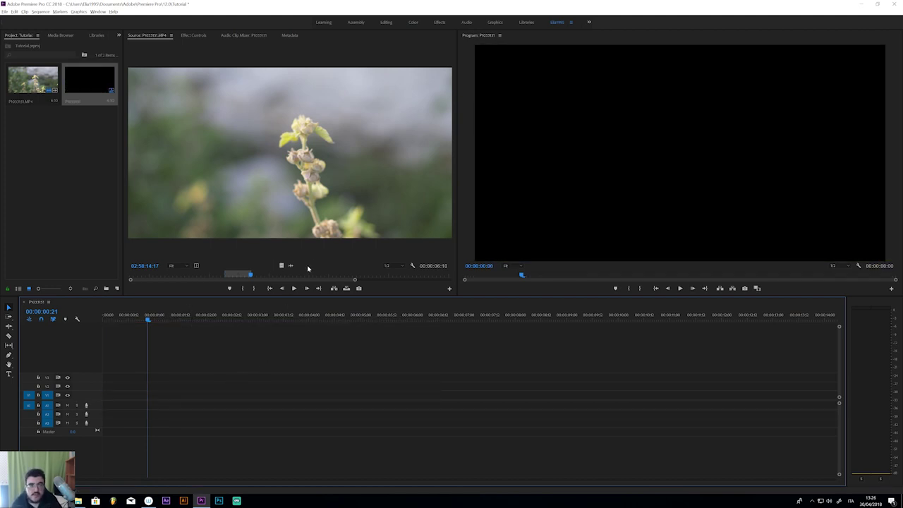
left_click_drag(286, 264, 110, 405)
left_click(207, 407)
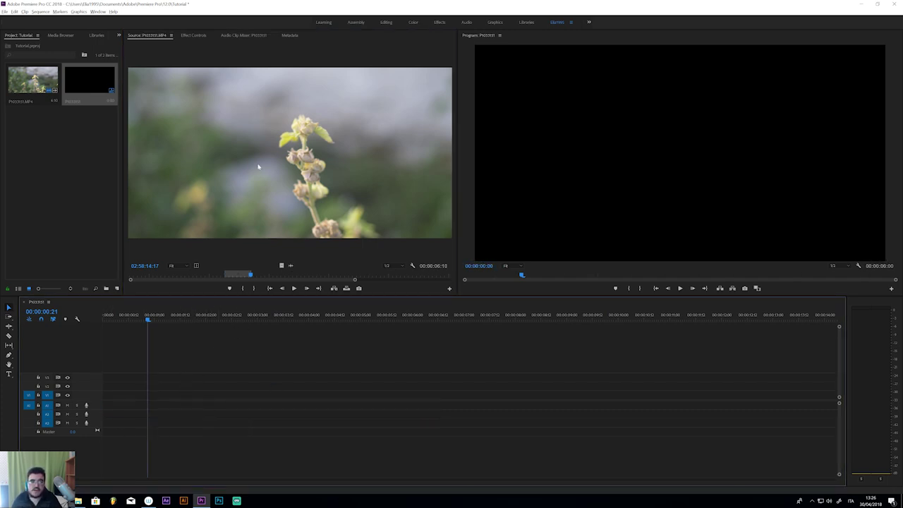
left_click_drag(281, 266, 106, 395)
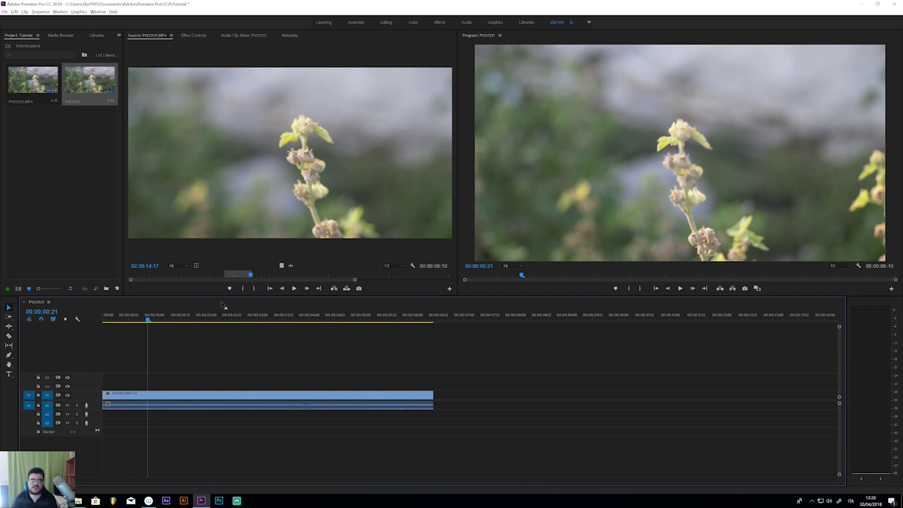
Extend the clip's end so the sequence runs 00:00:12:08
left_click_drag(185, 317, 245, 319)
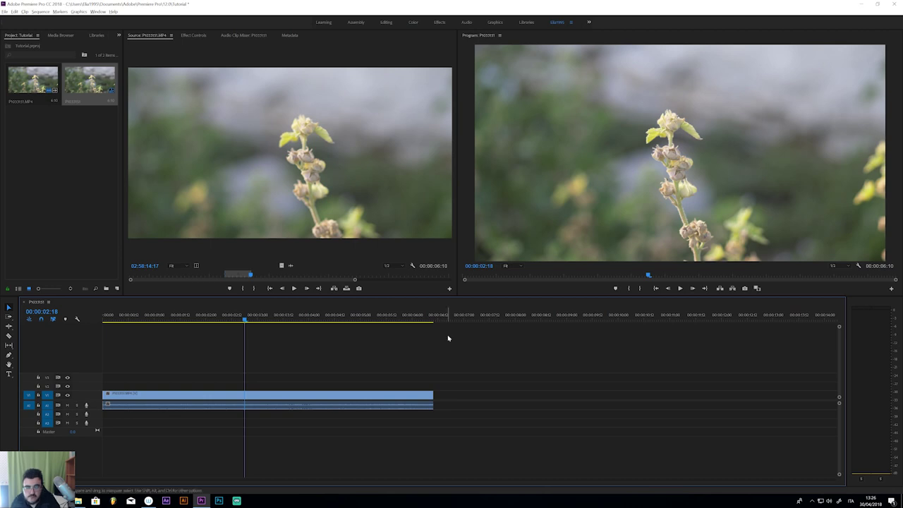
left_click_drag(432, 396, 656, 398)
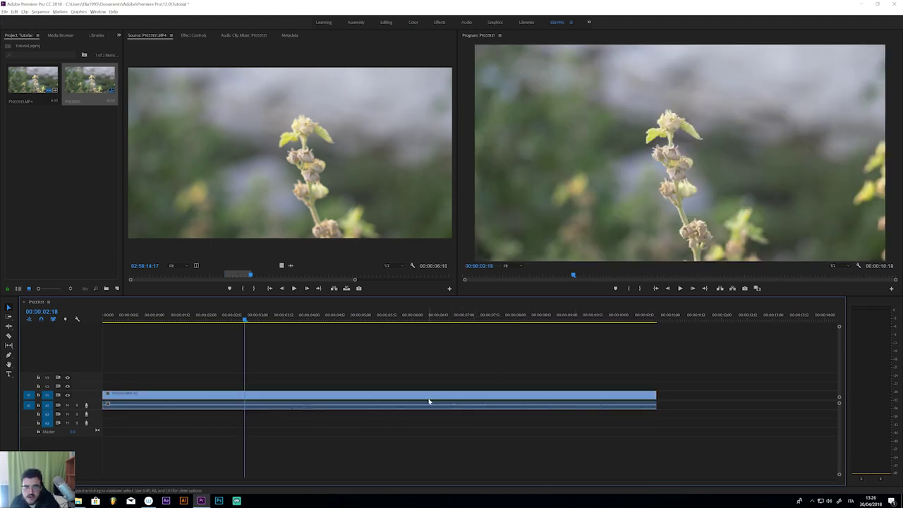
left_click_drag(425, 319, 463, 319)
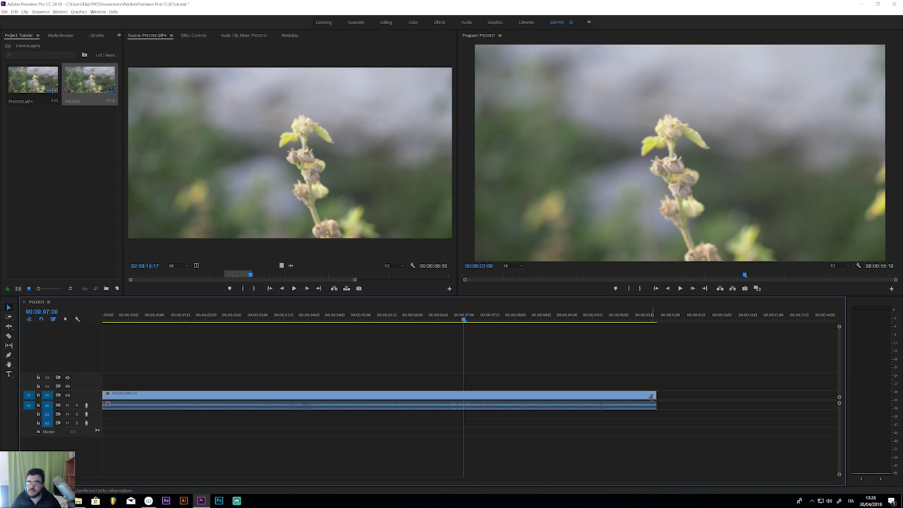
left_click_drag(649, 401, 733, 401)
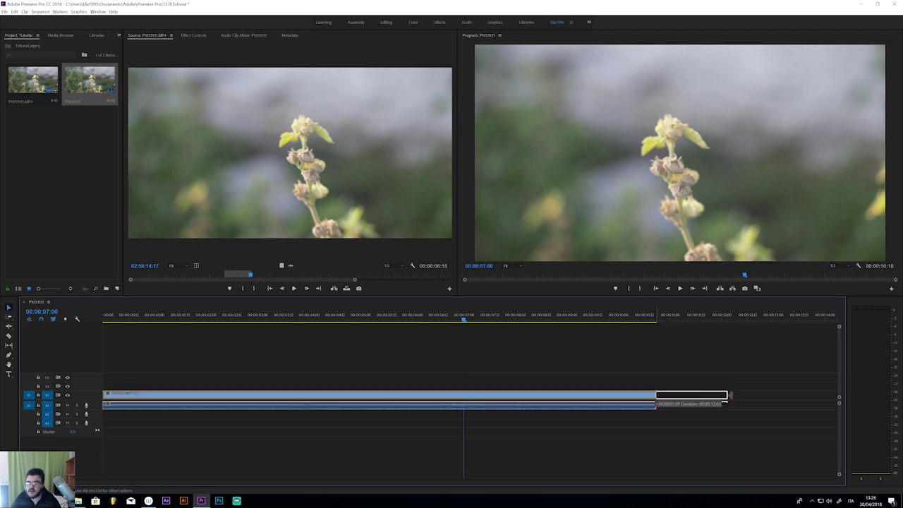
Delete the sequence clip and return the source range to the footage start
left_click(280, 398)
key("Delete")
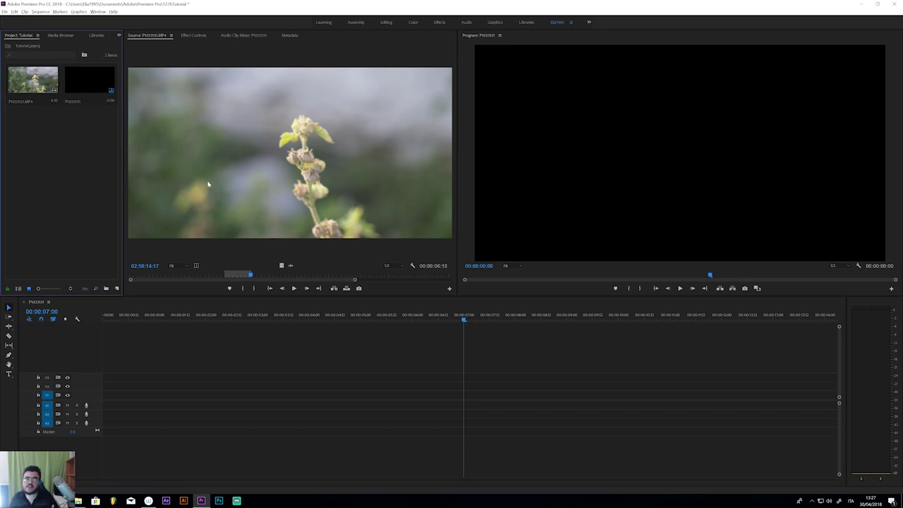
left_click(236, 275)
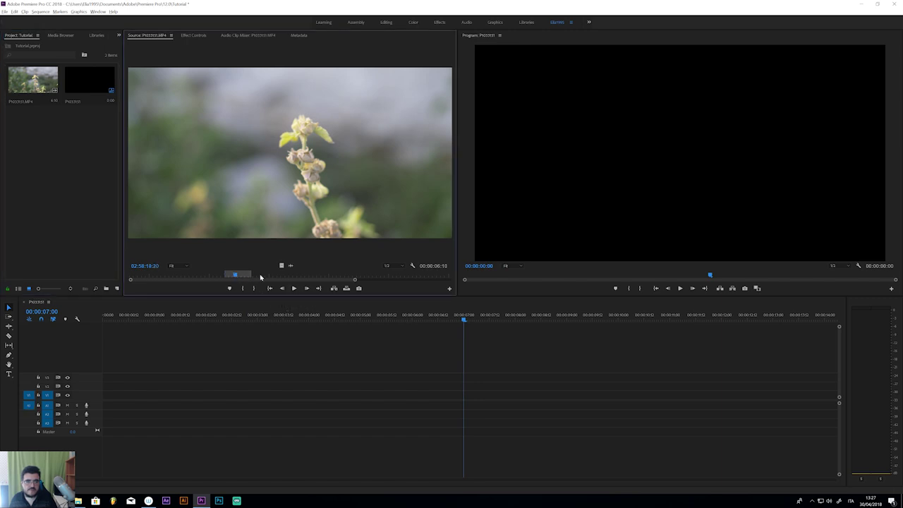
left_click(242, 288)
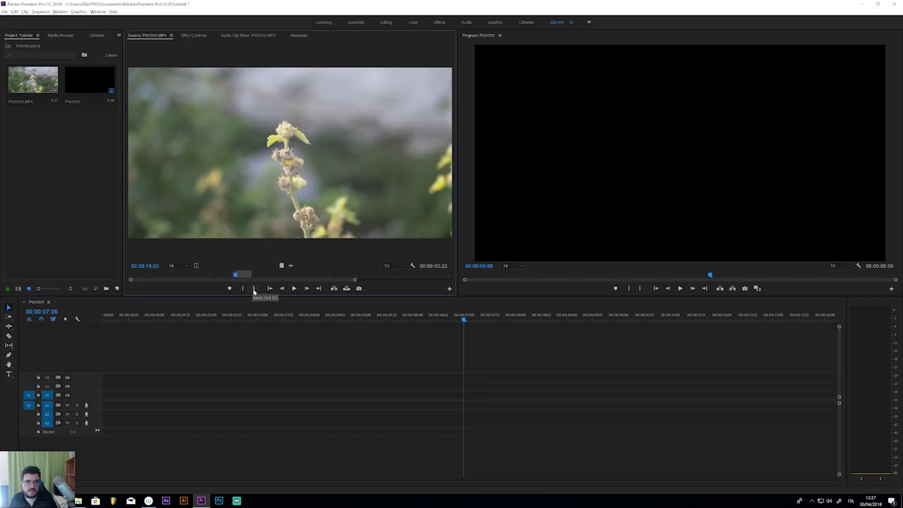
left_click(253, 288)
left_click_drag(235, 275, 130, 275)
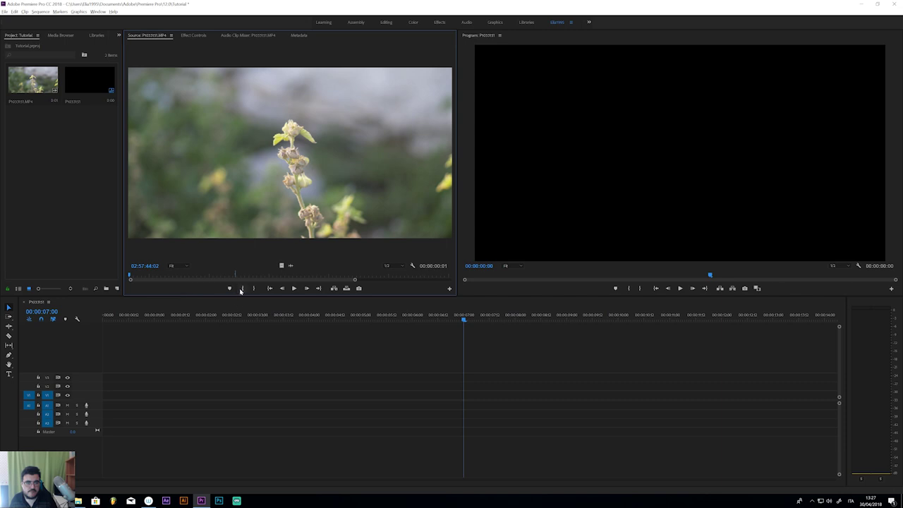
Mark In at the footage start and Out at its end, then place the whole clip on V1/A1
left_click(242, 288)
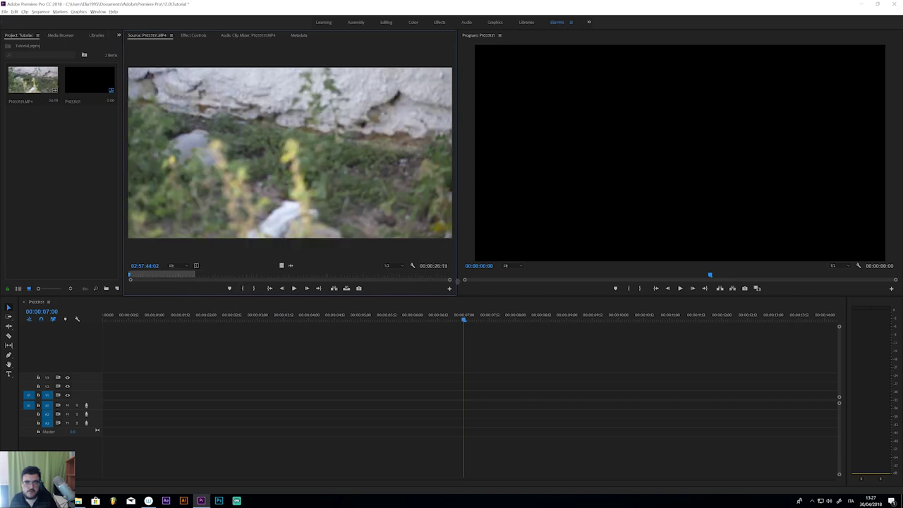
left_click(450, 276)
left_click(256, 289)
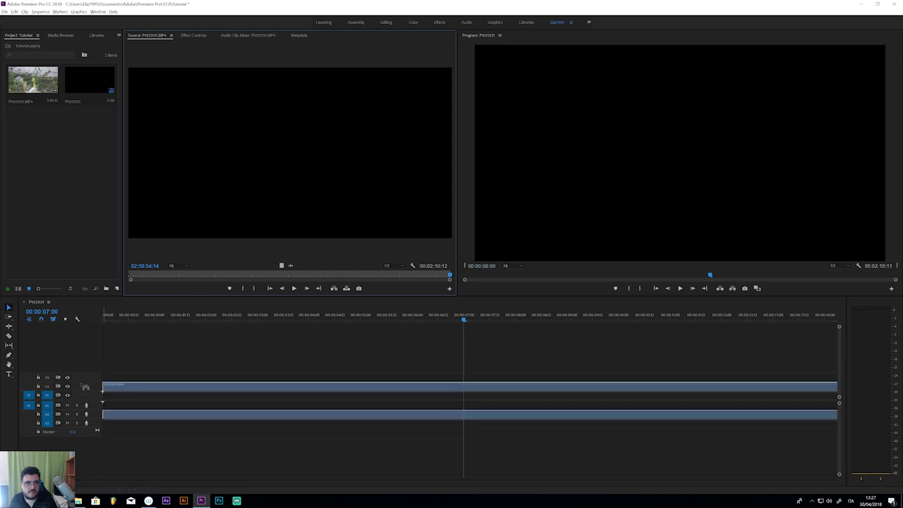
left_click_drag(151, 342, 155, 398)
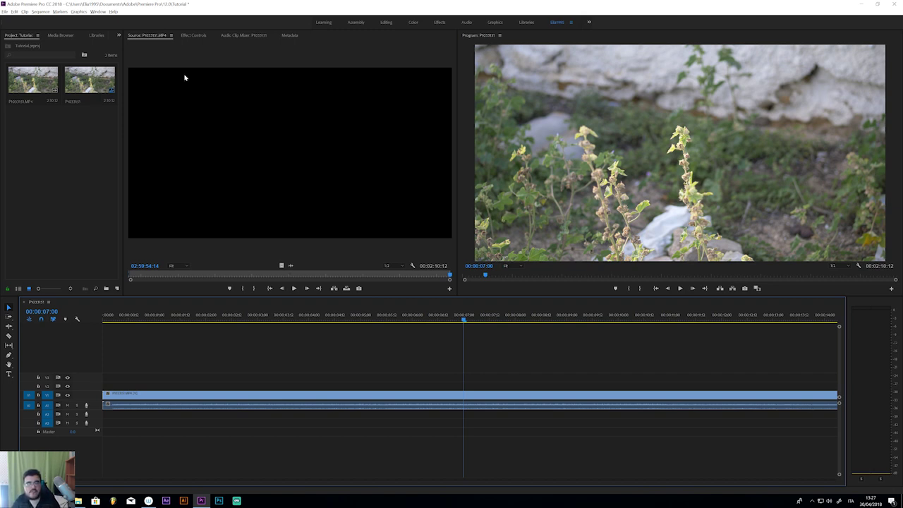
left_click(191, 35)
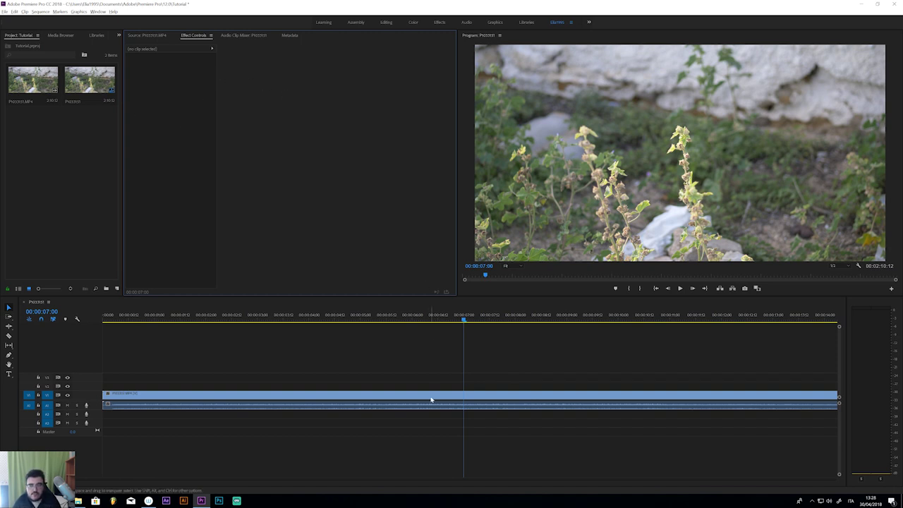
Move the flower clip in the Program monitor and shrink it to about 27.7% scale
left_click(462, 397)
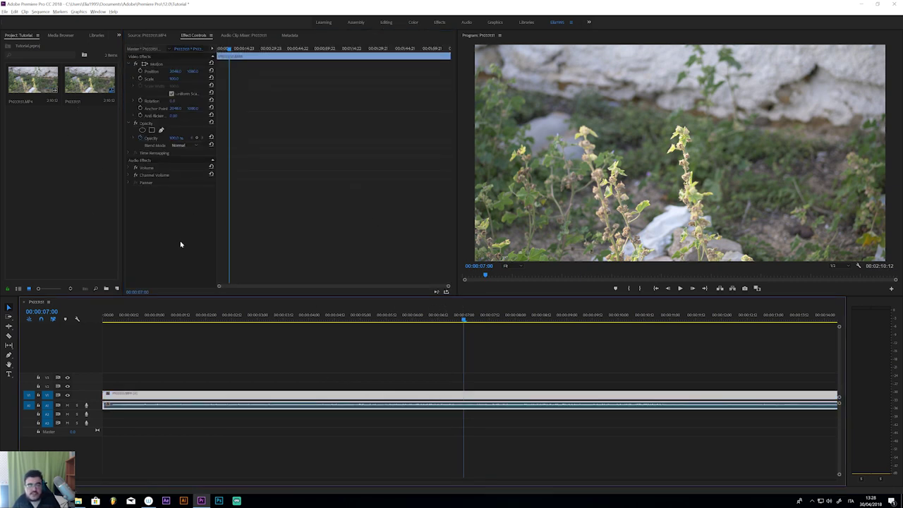
left_click(161, 63)
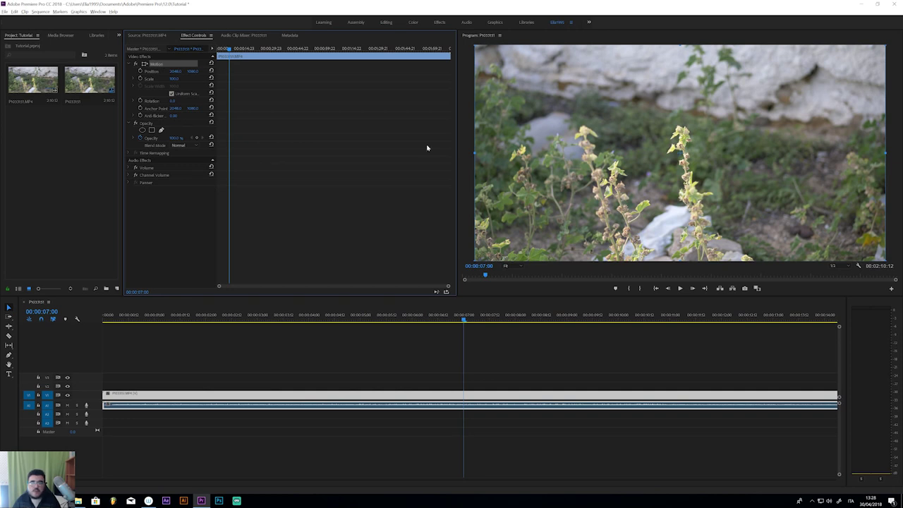
mouse_move(637, 152)
left_mouse_down()
mouse_move(695, 128)
mouse_move(587, 154)
left_mouse_up()
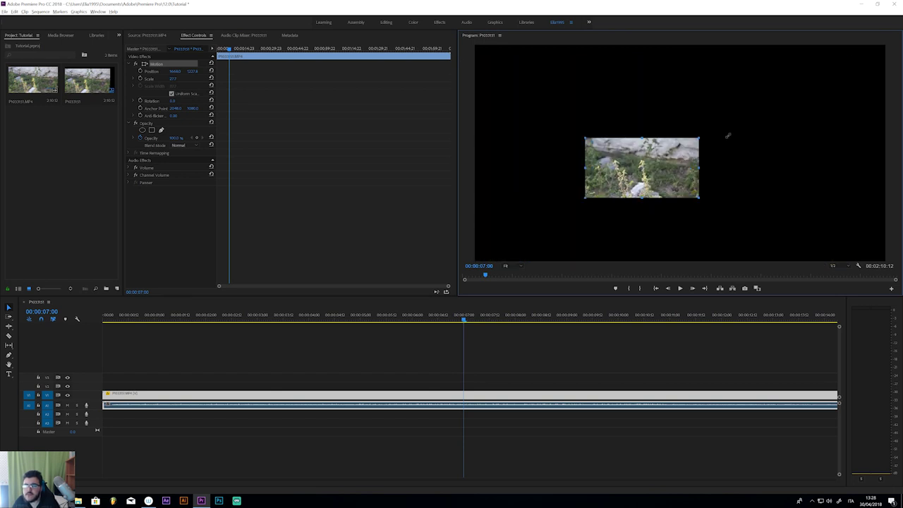
left_click_drag(852, 61, 745, 112)
left_click_drag(656, 136, 607, 76)
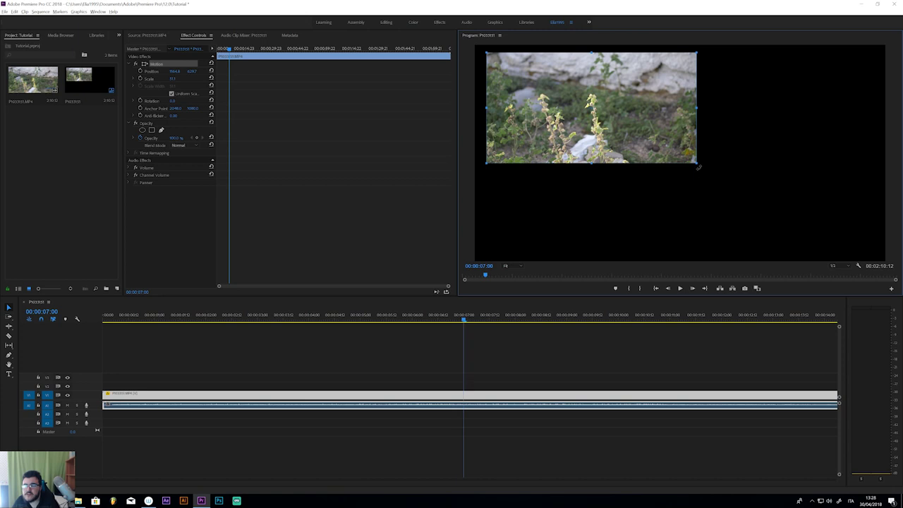
Rotate the clip about 80°, reposition and enlarge it, then reset Motion to defaults
mouse_move(709, 124)
left_mouse_down()
mouse_move(594, 226)
mouse_move(706, 145)
left_mouse_up()
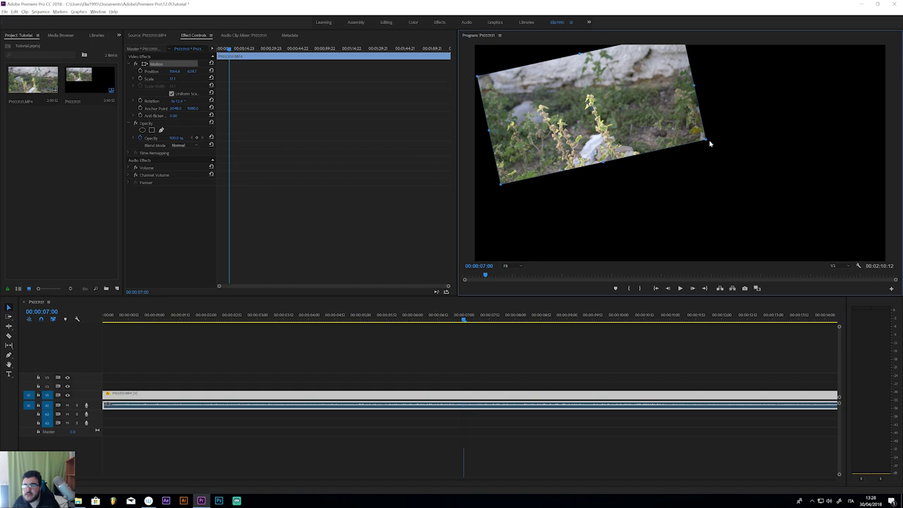
mouse_move(709, 144)
left_mouse_down()
mouse_move(715, 171)
mouse_move(810, 195)
left_mouse_up()
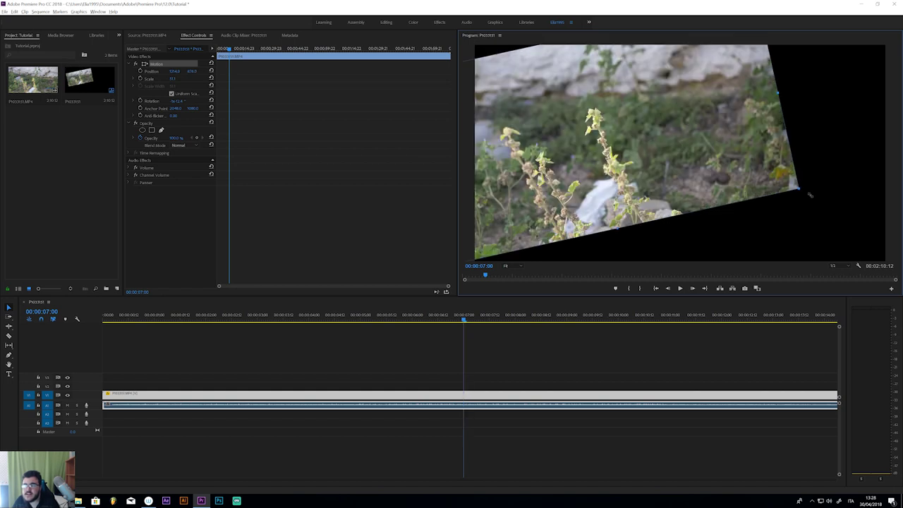
left_click_drag(684, 135, 761, 158)
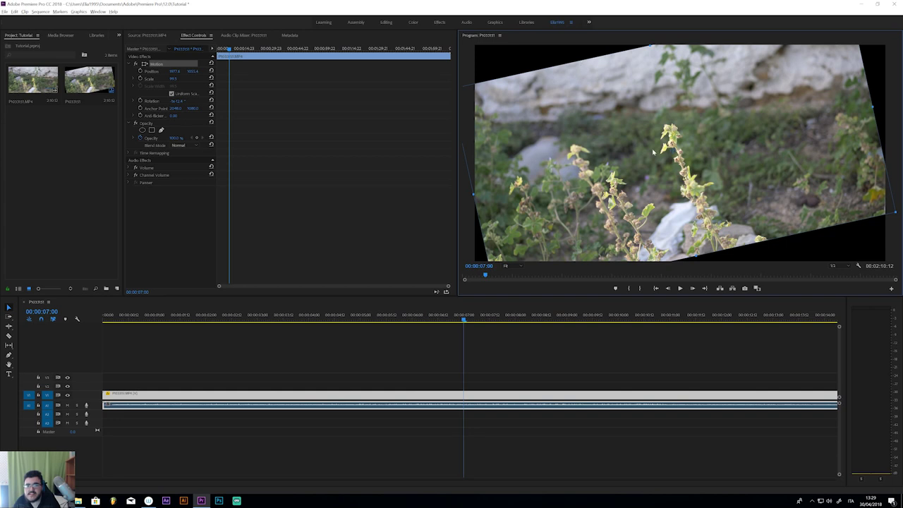
left_click(211, 63)
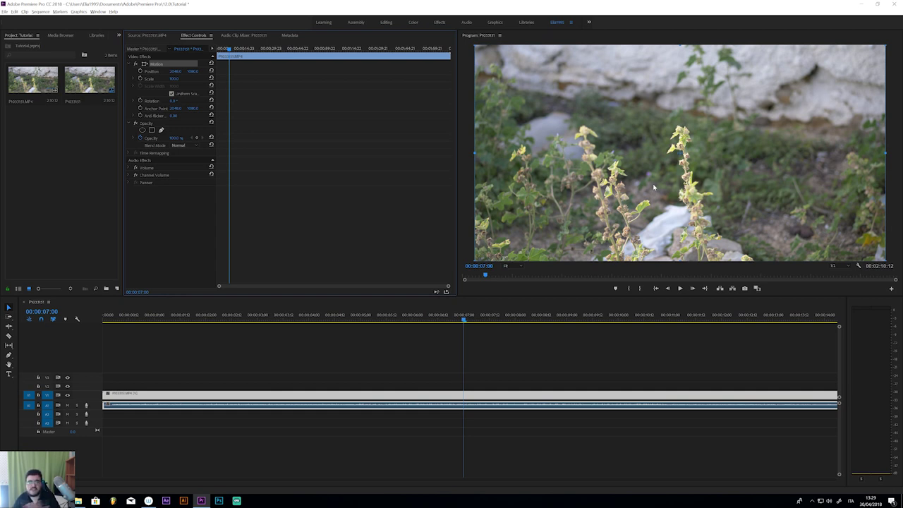
Set the clip's Scale to 200 and drag it in the Program monitor to frame the flower stalks
left_click(175, 78)
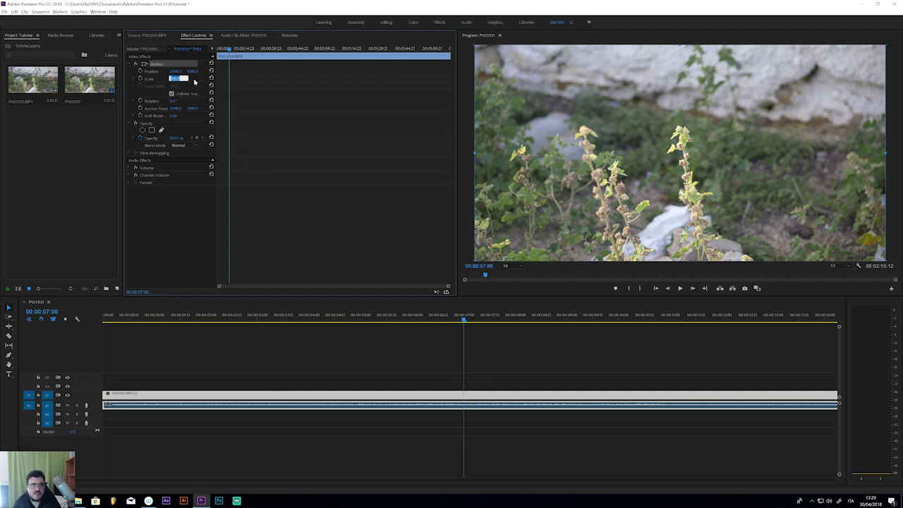
type("200")
key("Return")
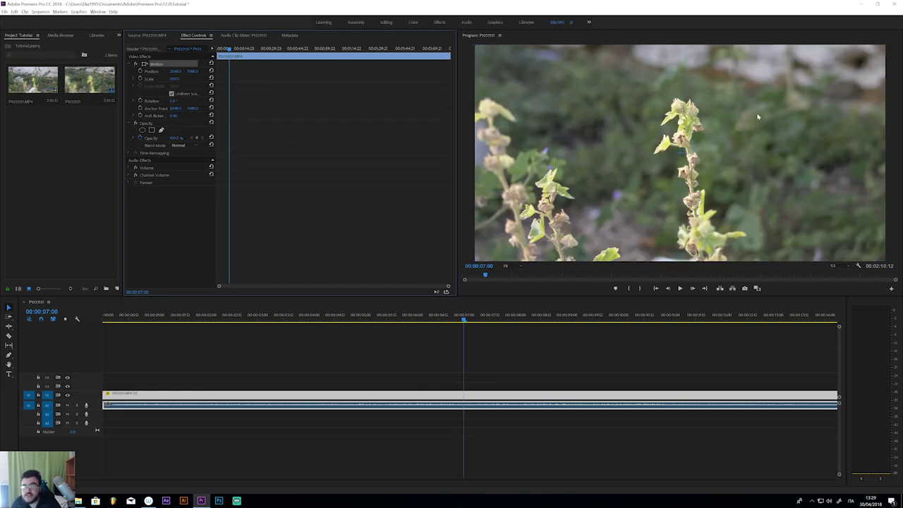
left_click_drag(680, 152, 741, 208)
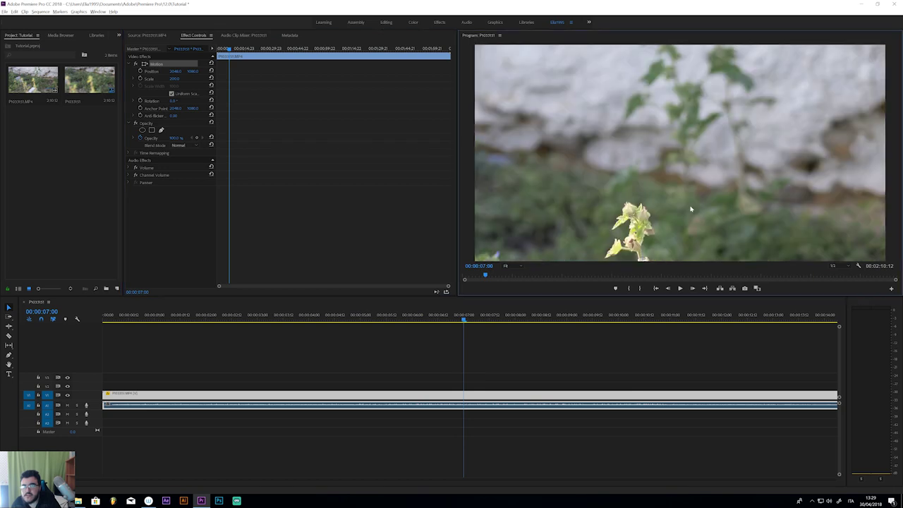
mouse_move(723, 106)
left_mouse_down()
mouse_move(566, 115)
mouse_move(585, 174)
left_mouse_up()
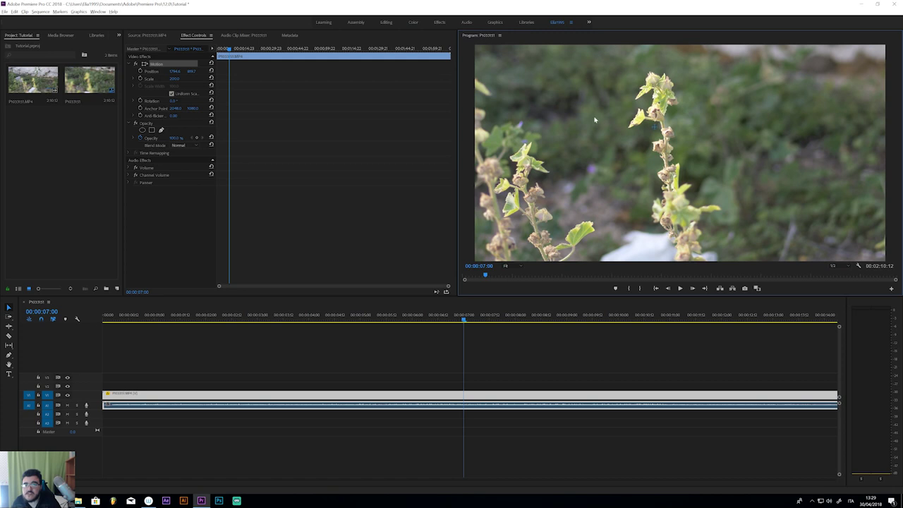
mouse_move(594, 120)
left_mouse_down()
mouse_move(646, 124)
mouse_move(586, 119)
left_mouse_up()
left_click_drag(732, 144, 749, 131)
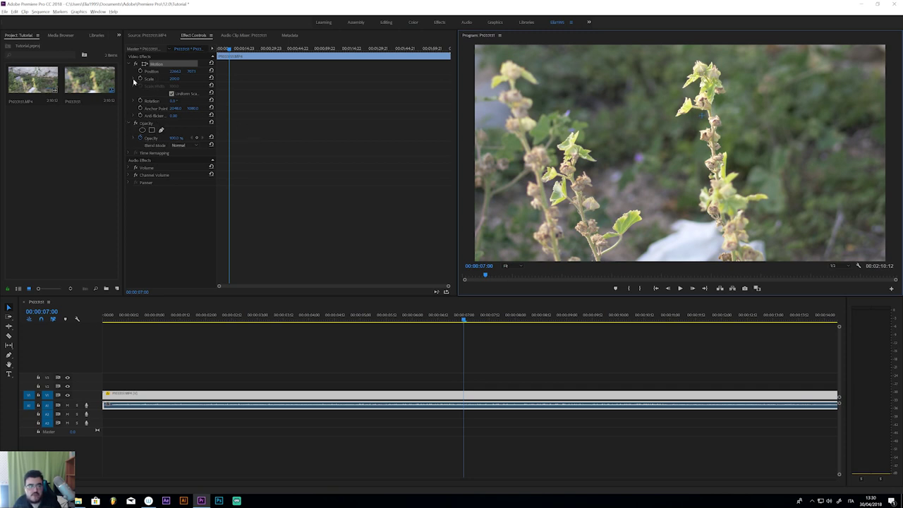
left_click(135, 64)
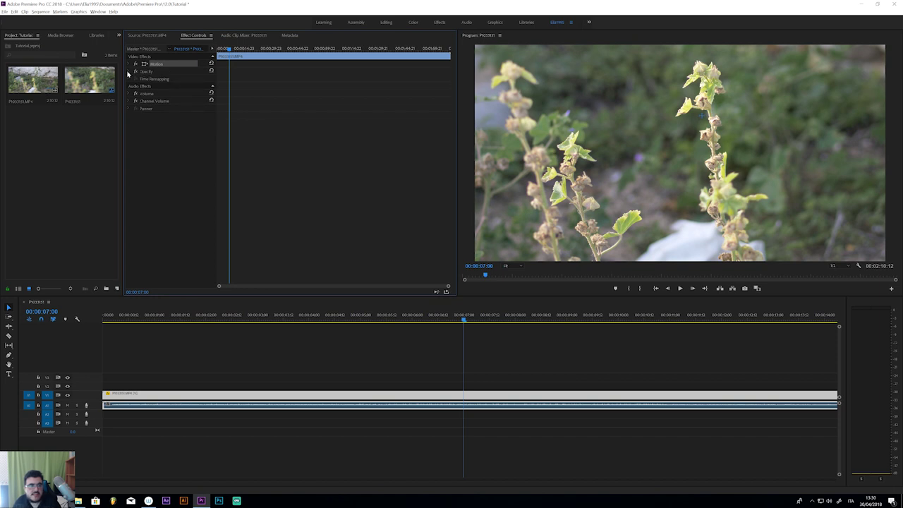
left_click(129, 65)
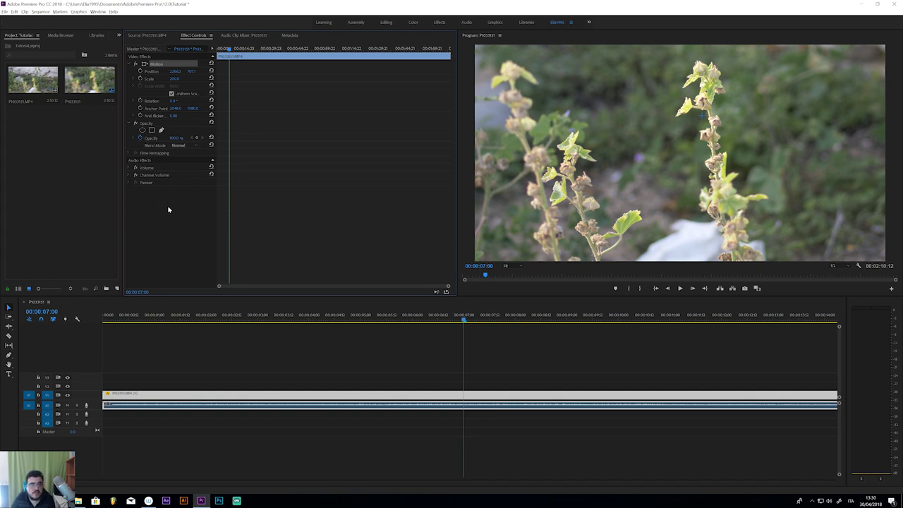
left_click(161, 130)
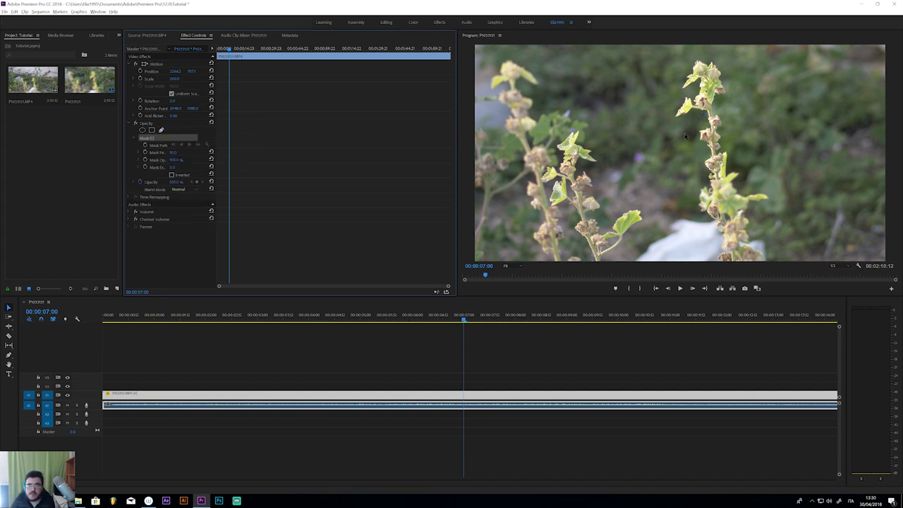
left_click(690, 68)
left_click(672, 86)
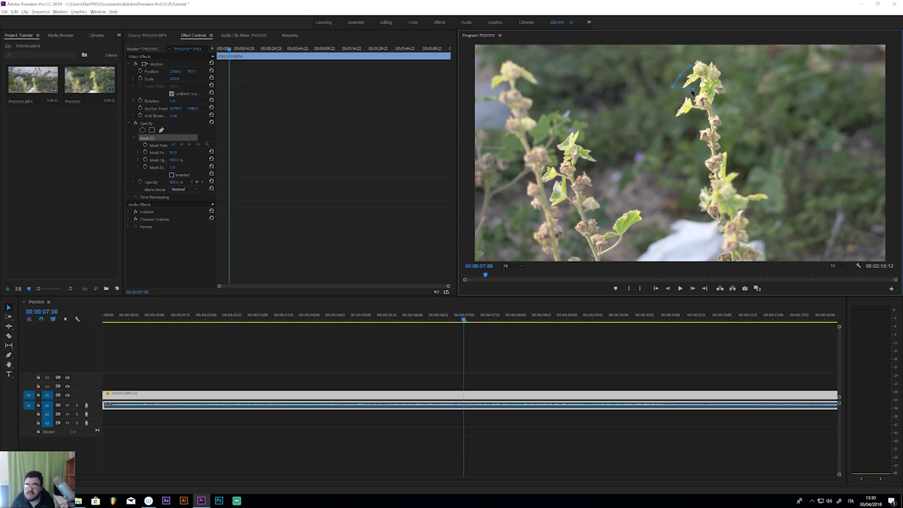
left_click(677, 94)
left_click(672, 129)
left_click(706, 112)
left_click(696, 134)
left_click(691, 150)
left_click(705, 147)
left_click(737, 149)
left_click(733, 83)
left_click(725, 52)
left_click(700, 50)
left_click(695, 66)
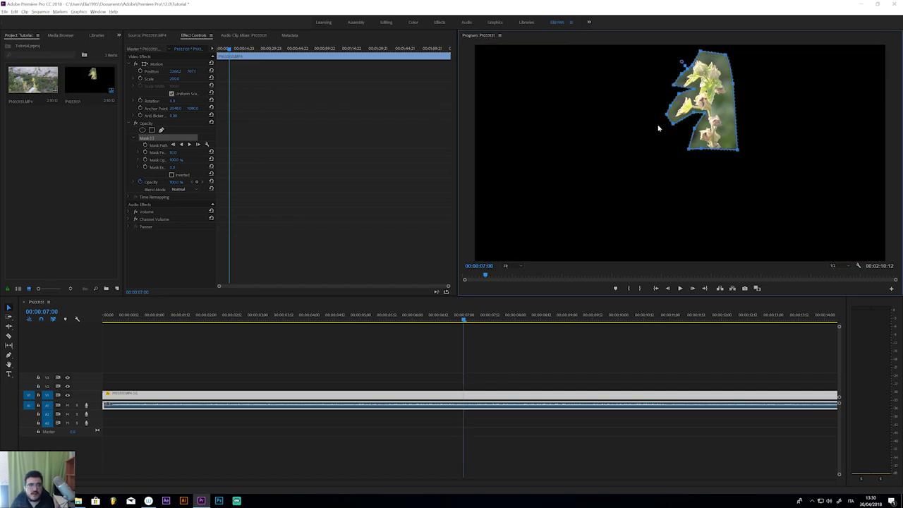
mouse_move(173, 152)
left_mouse_down()
mouse_move(212, 152)
mouse_move(162, 153)
left_mouse_up()
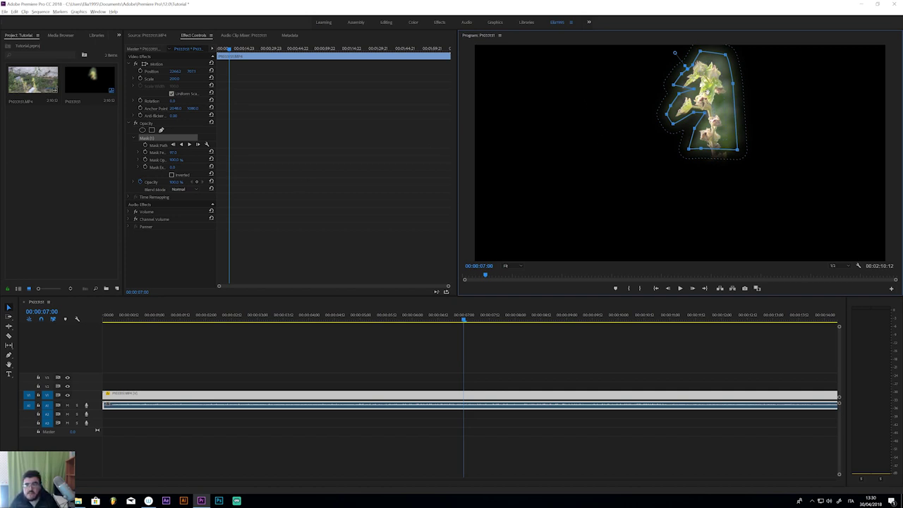
left_click_drag(705, 93, 703, 92)
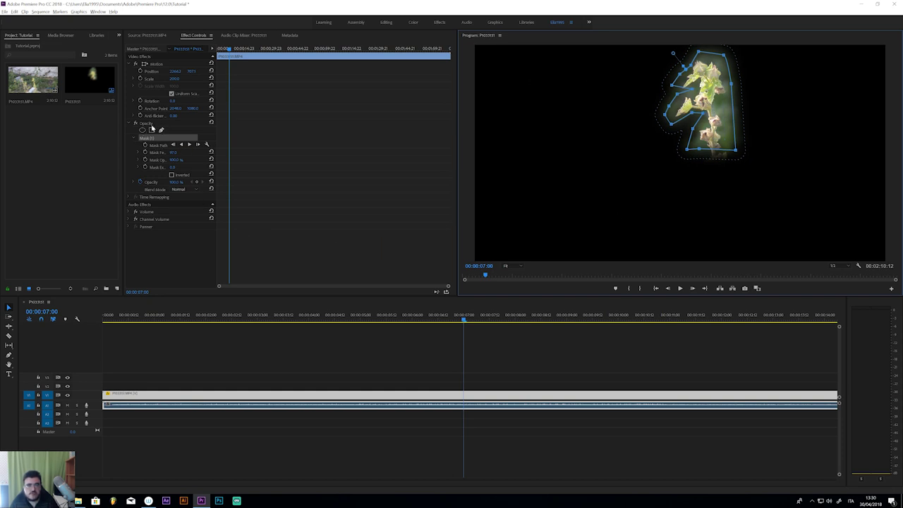
key("Delete")
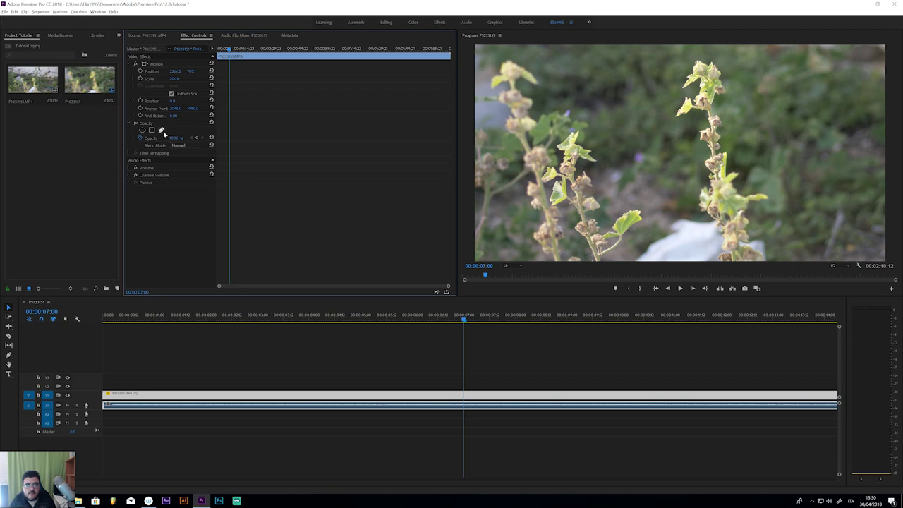
Replace a rectangle mask with an ellipse mask positioned over the flower stalk
left_click(151, 130)
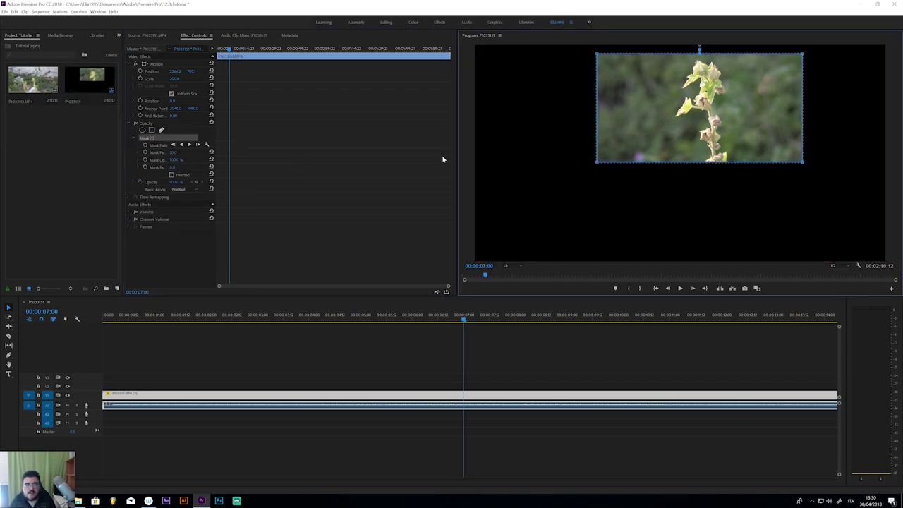
key("Delete")
left_click(142, 129)
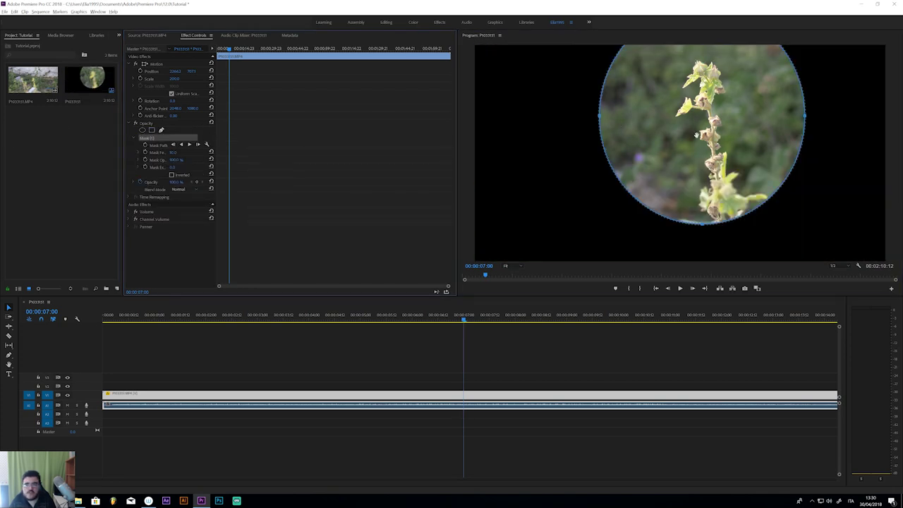
mouse_move(806, 168)
left_mouse_down()
mouse_move(775, 167)
mouse_move(876, 167)
mouse_move(647, 166)
mouse_move(734, 130)
left_mouse_up()
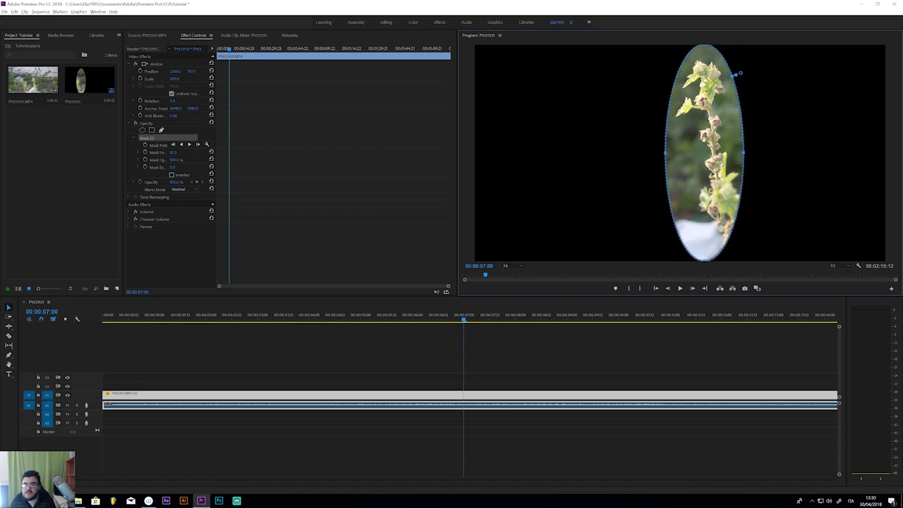
Raise the Mask Feather for a soft edge and move the clip up to V2 with Alt+Up
left_click(177, 151)
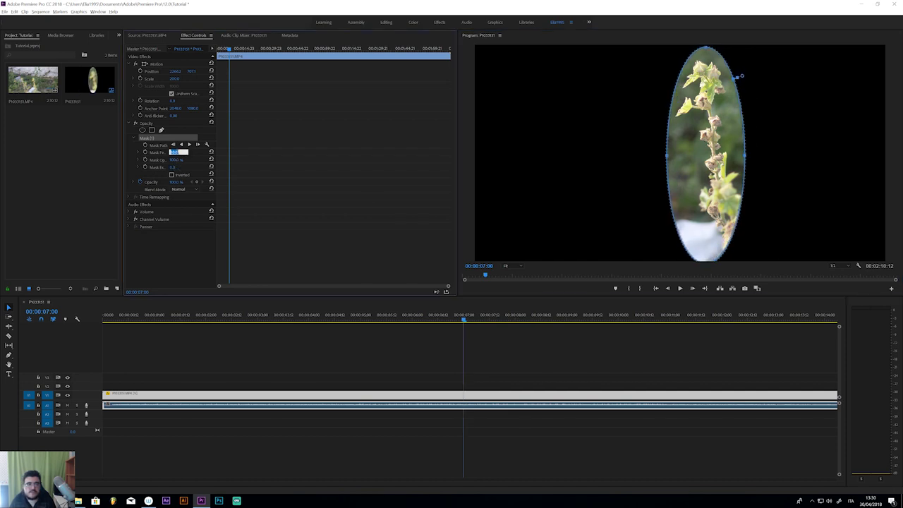
left_click(171, 236)
left_click_drag(175, 154, 205, 154)
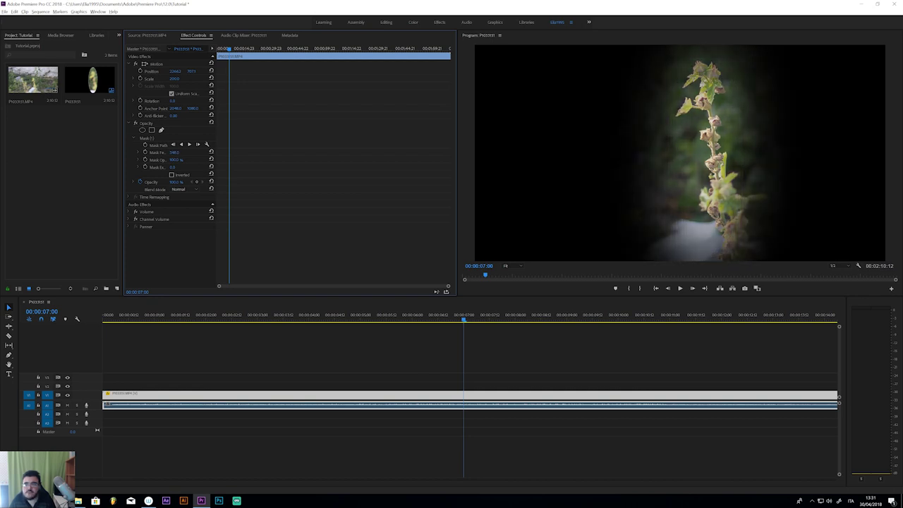
key("alt+Up")
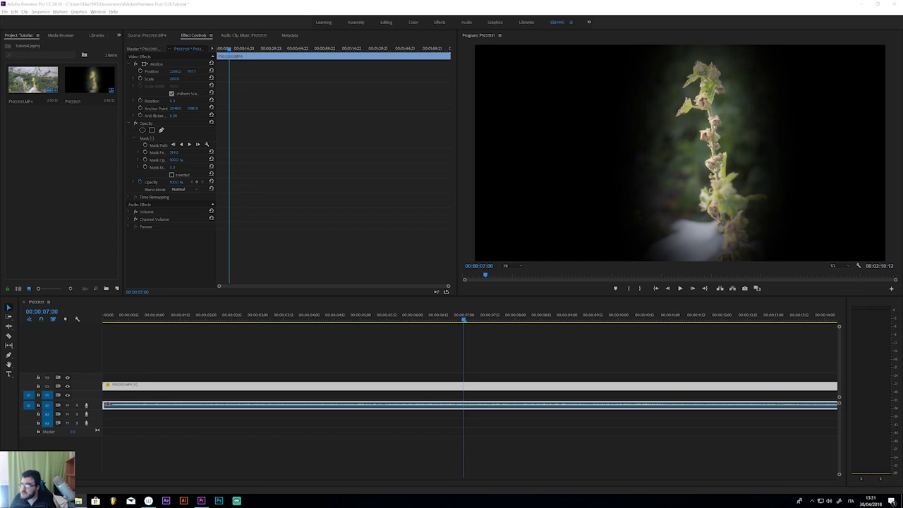
Place the beach photo on V1, move the ellipse mask over the stalk, and shift the flower clip right
left_click_drag(417, 400, 398, 400)
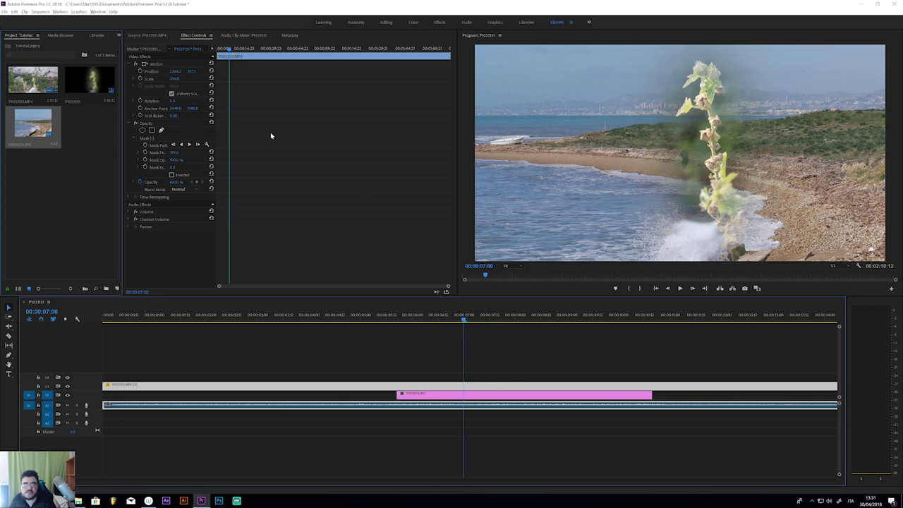
left_click(141, 130)
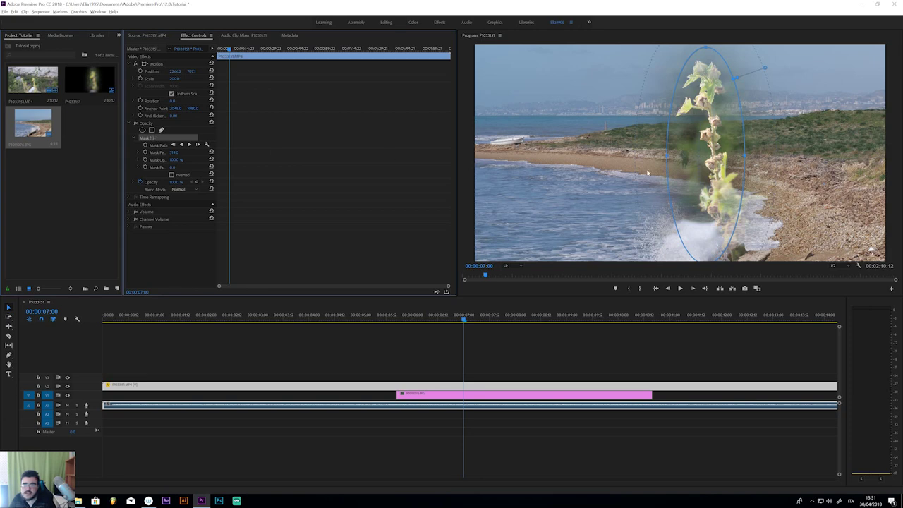
mouse_move(708, 158)
left_mouse_down()
mouse_move(606, 153)
mouse_move(727, 152)
mouse_move(704, 152)
left_mouse_up()
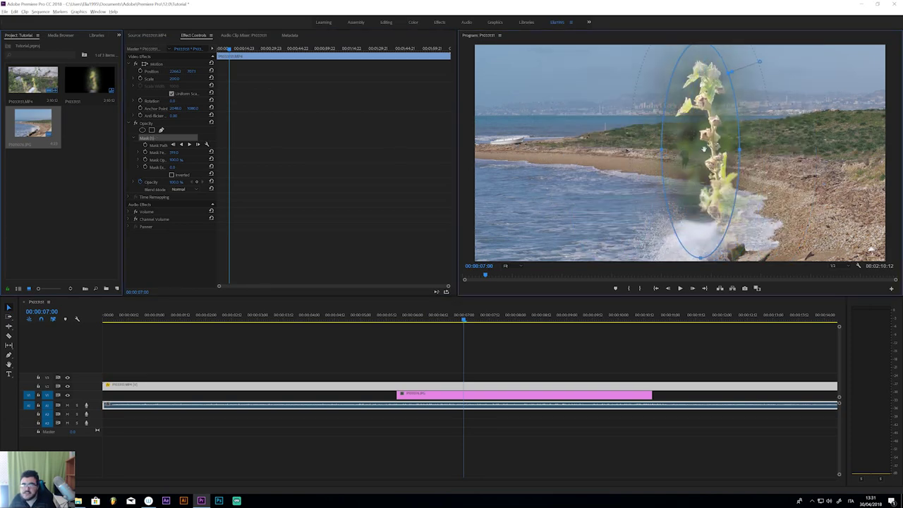
left_click(157, 64)
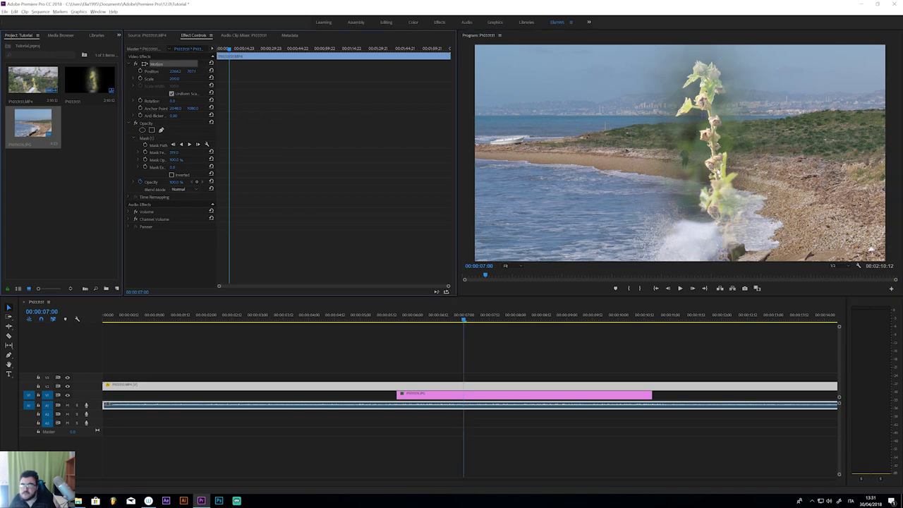
mouse_move(705, 155)
left_mouse_down()
mouse_move(830, 155)
mouse_move(835, 163)
left_mouse_up()
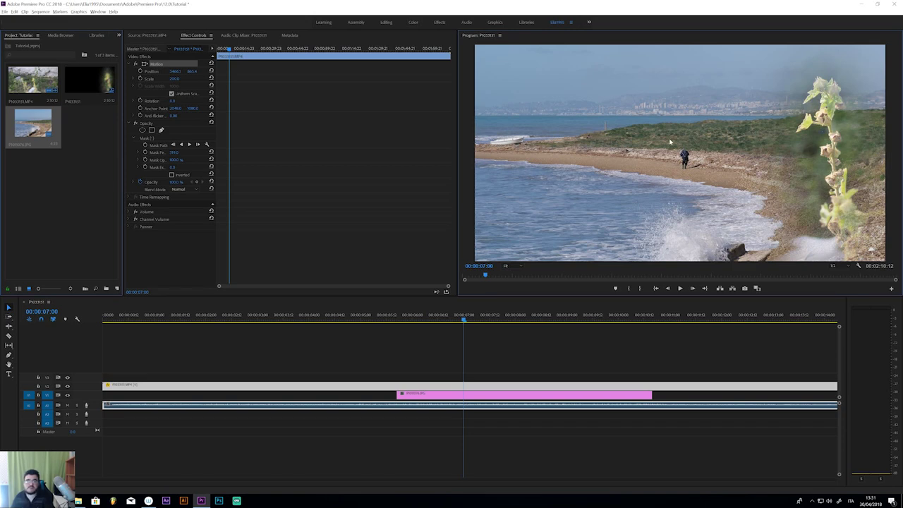
Delete the beach photo from the timeline and remove the ellipse mask from the flower clip
left_click(475, 397)
key("Delete")
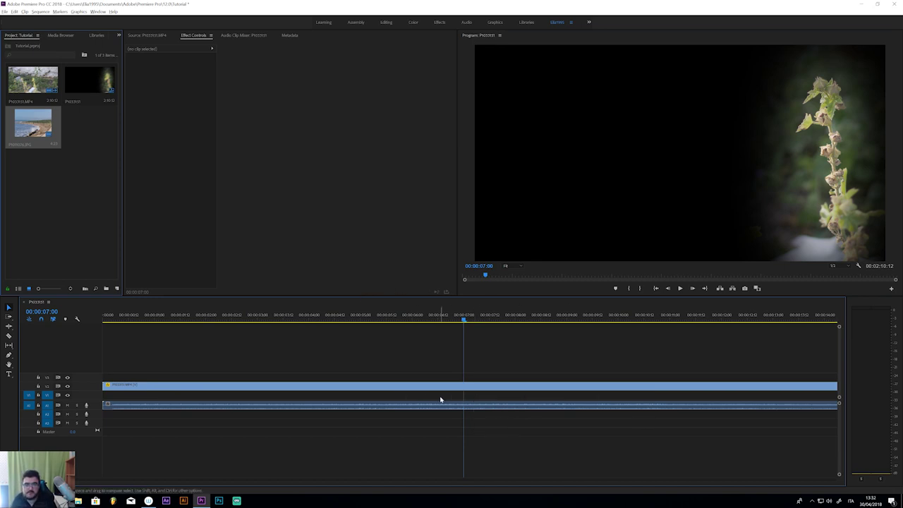
left_click(469, 387)
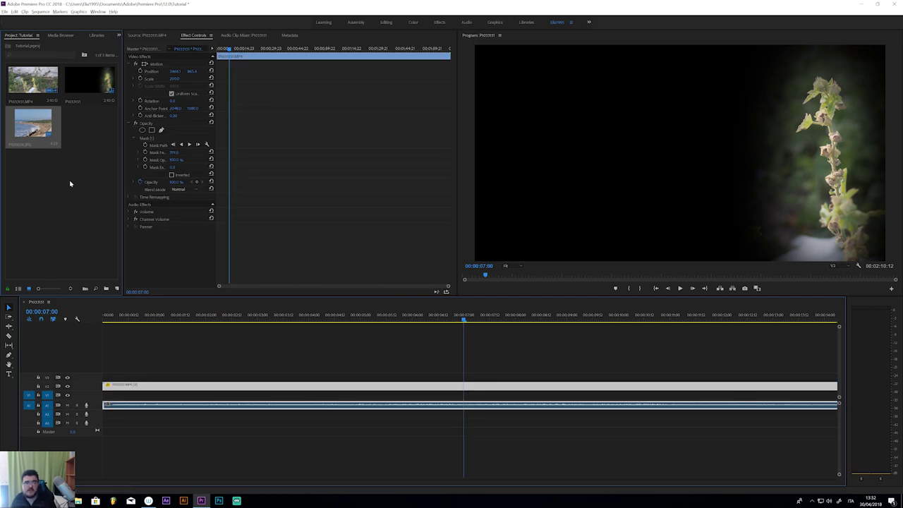
left_click(161, 139)
key("Delete")
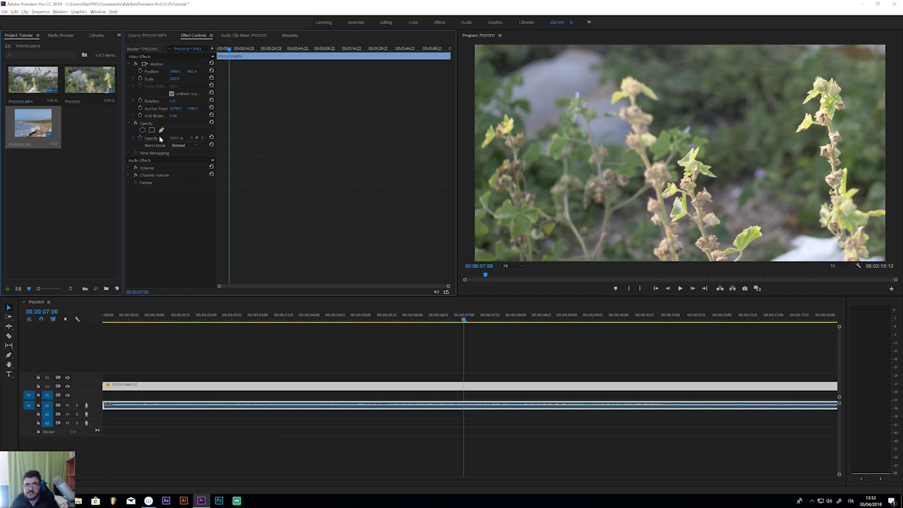
Reset the flower clip's Motion to Scale 100 and Position 2048 × 1080
left_click(211, 63)
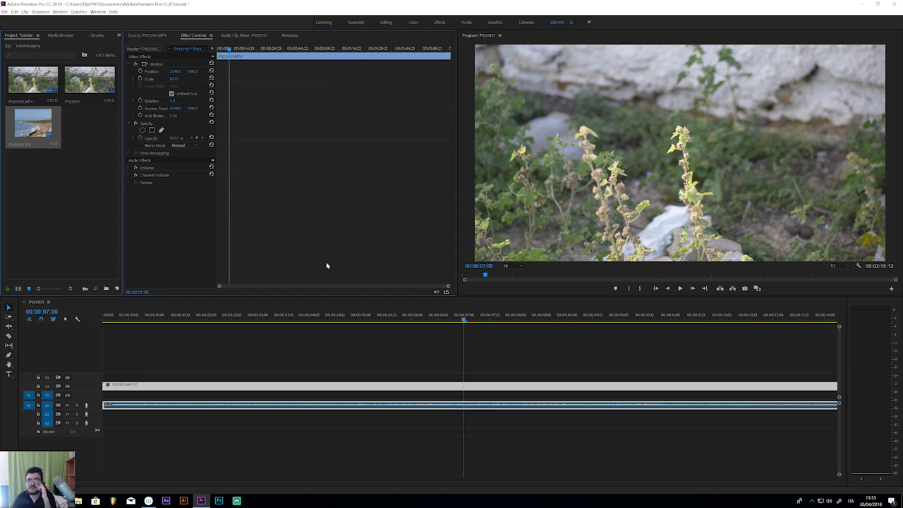
Replace the flower clip with an After Effects composition from its context menu
right_click(467, 388)
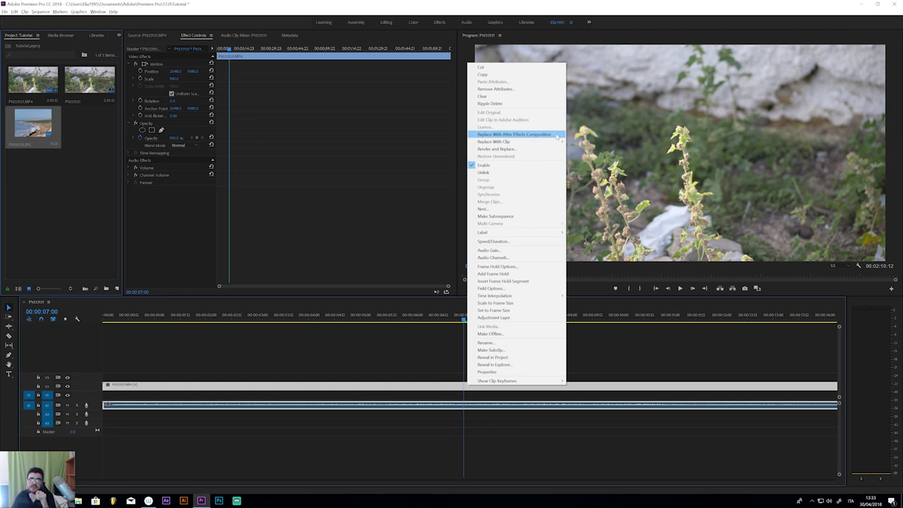
left_click(557, 135)
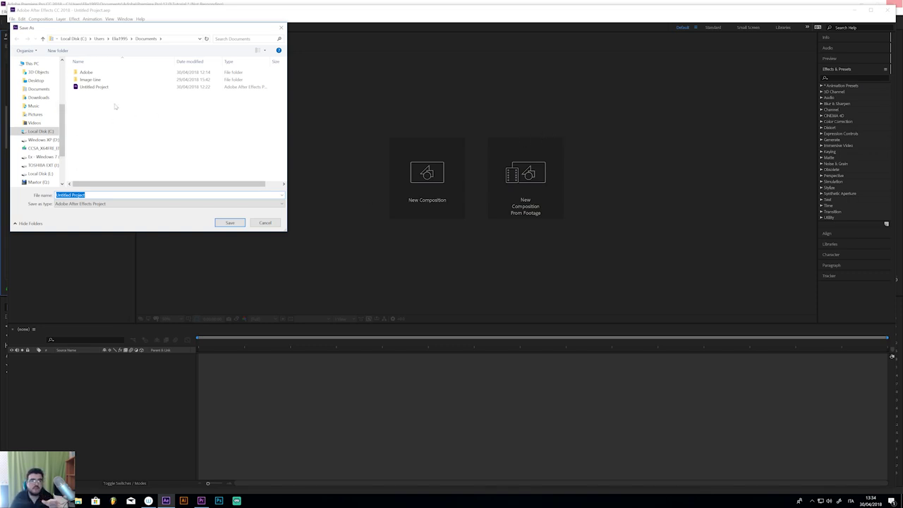
Save over Untitled Project.aep, tile After Effects left of Premiere Pro, and jump to 0:00:09:15
left_click(230, 222)
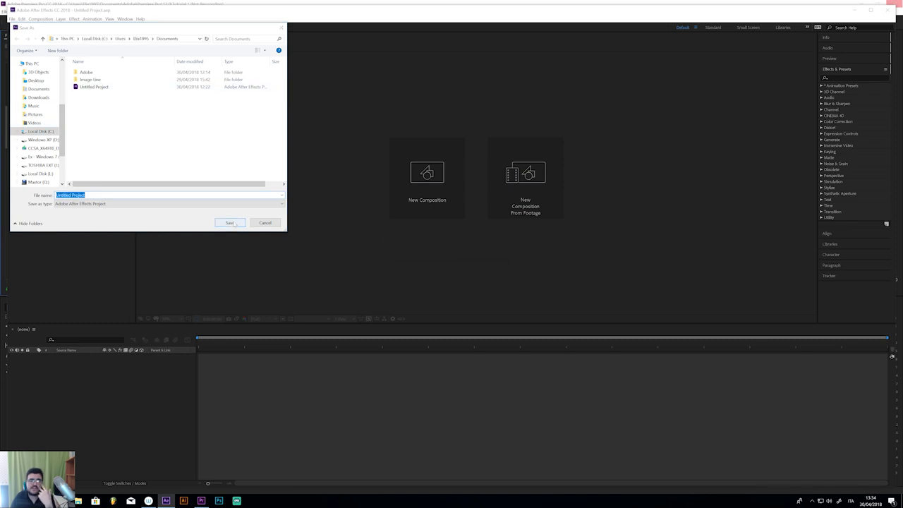
left_click(469, 252)
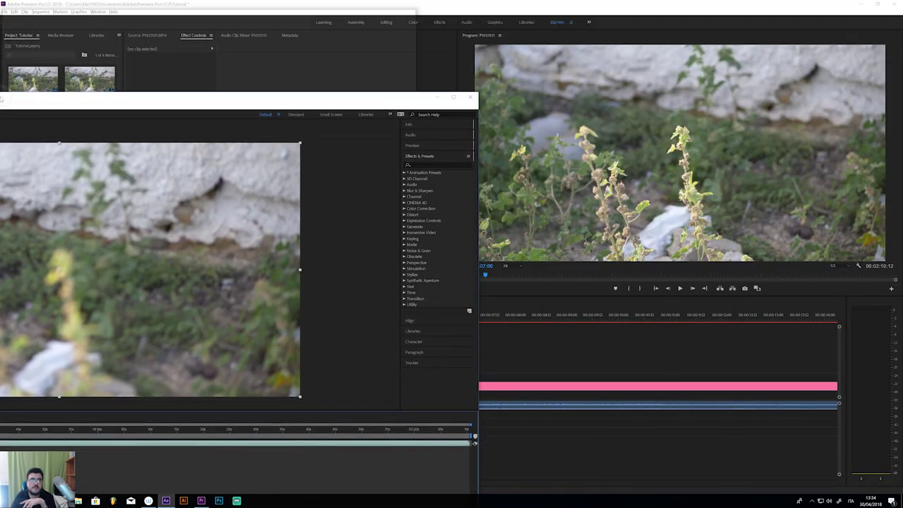
left_click_drag(417, 12, 1, 91)
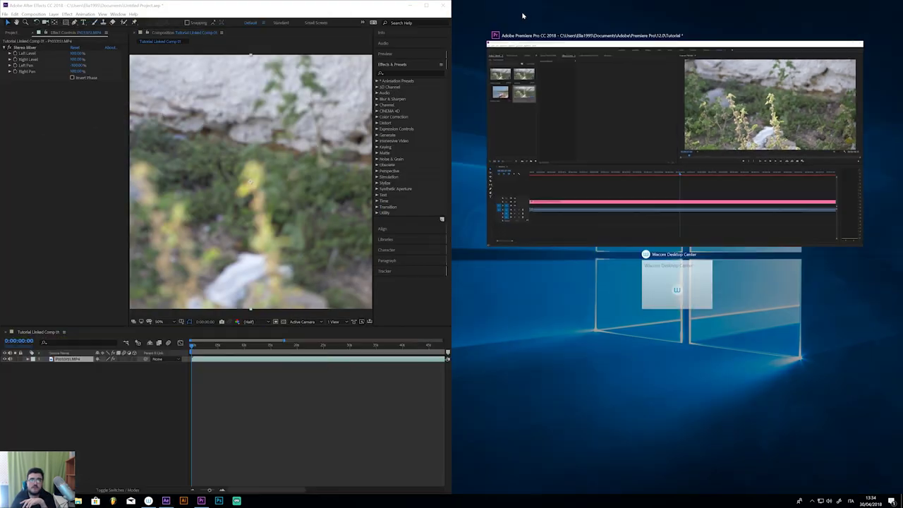
left_click(536, 80)
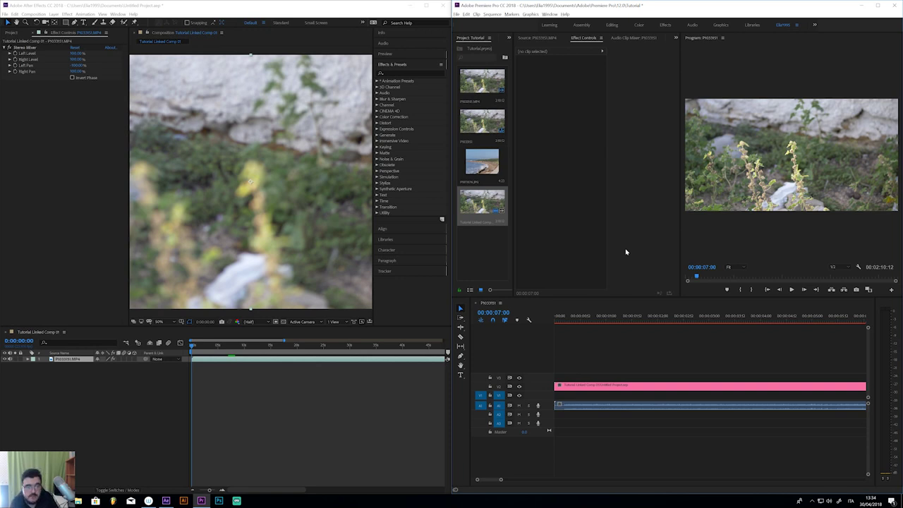
left_click(242, 345)
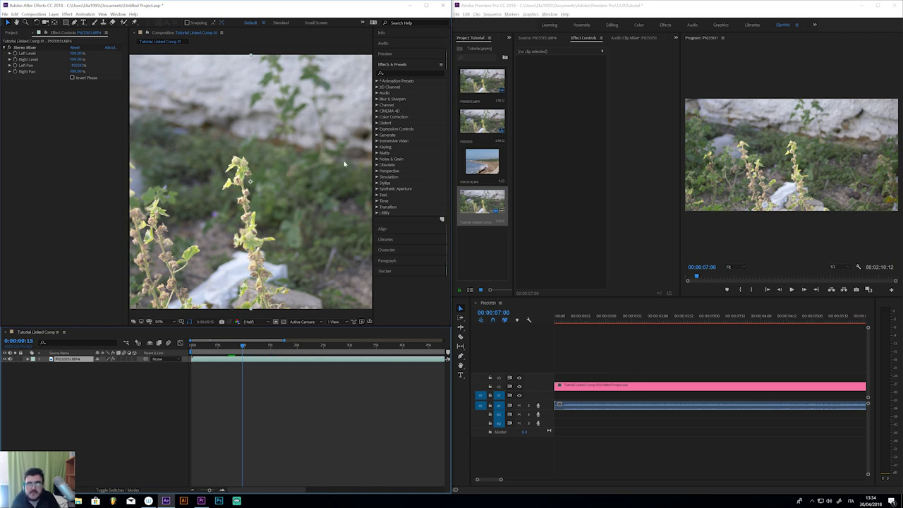
Add a Levels effect to the flower layer and raise input black to darken it
left_click(377, 118)
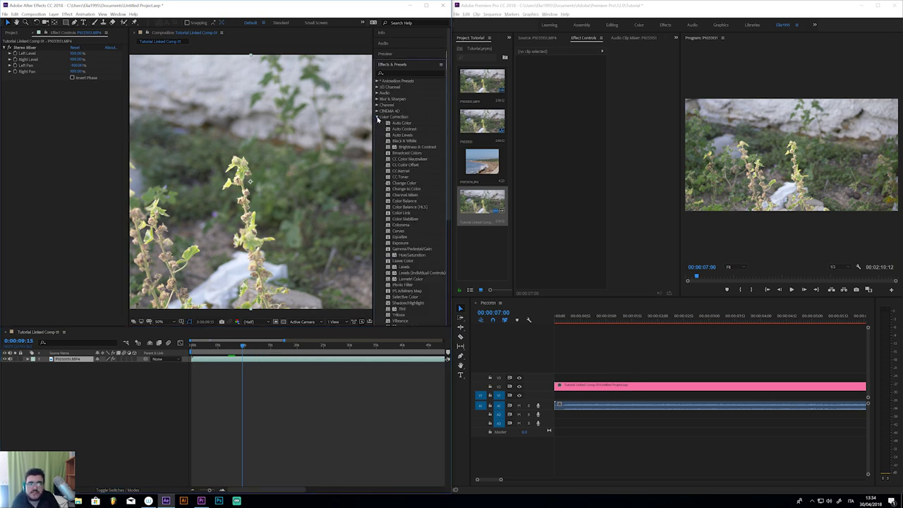
double_click(403, 267)
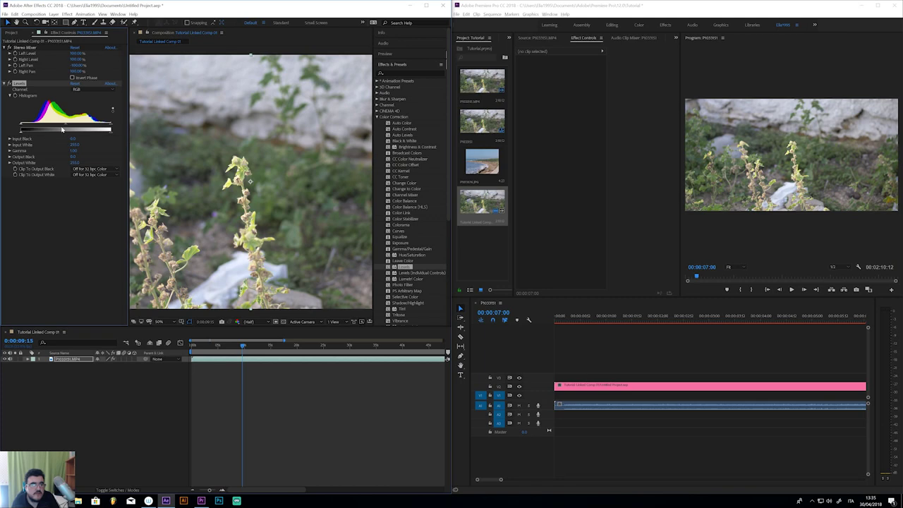
left_click_drag(68, 125, 87, 125)
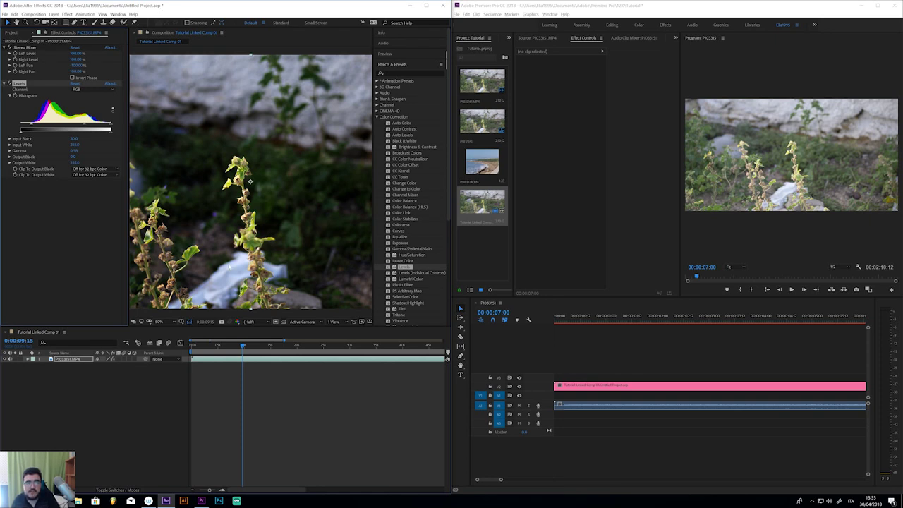
Check the update in Premiere Pro, then save and close After Effects
left_click(790, 237)
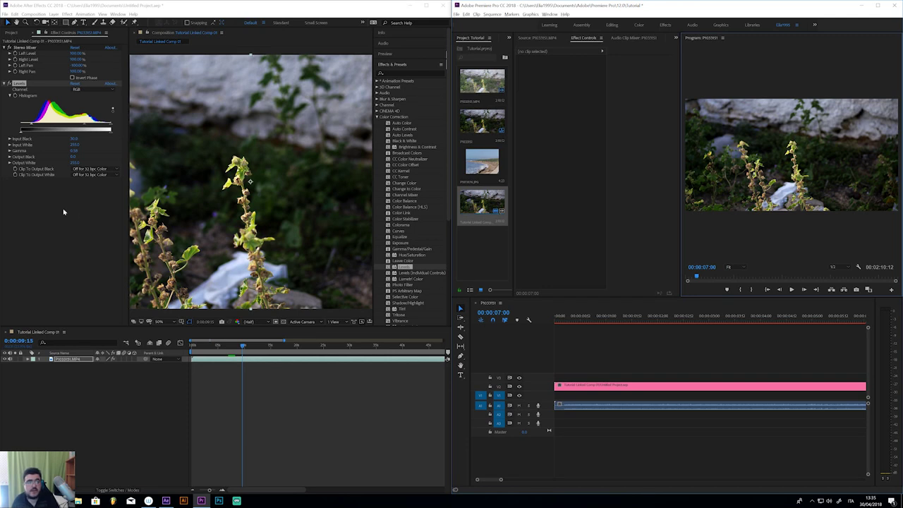
left_click(40, 211)
key("ctrl+s")
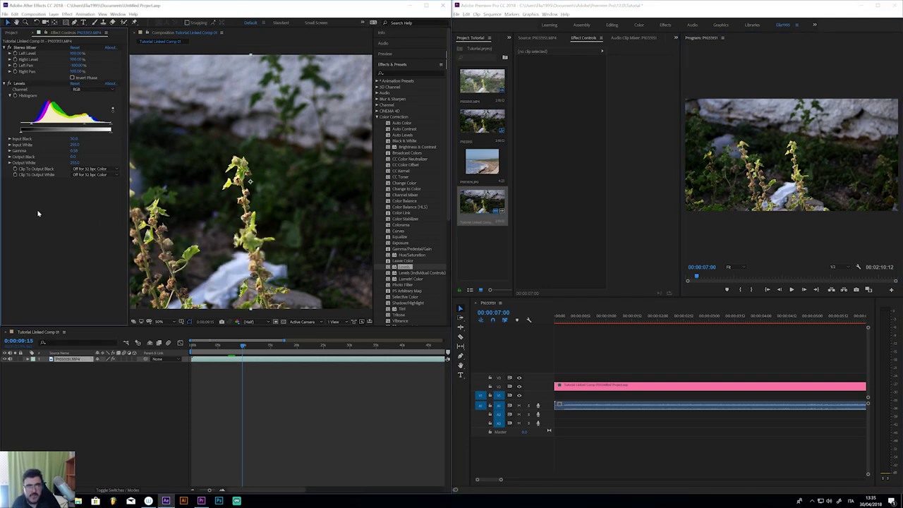
left_click(444, 6)
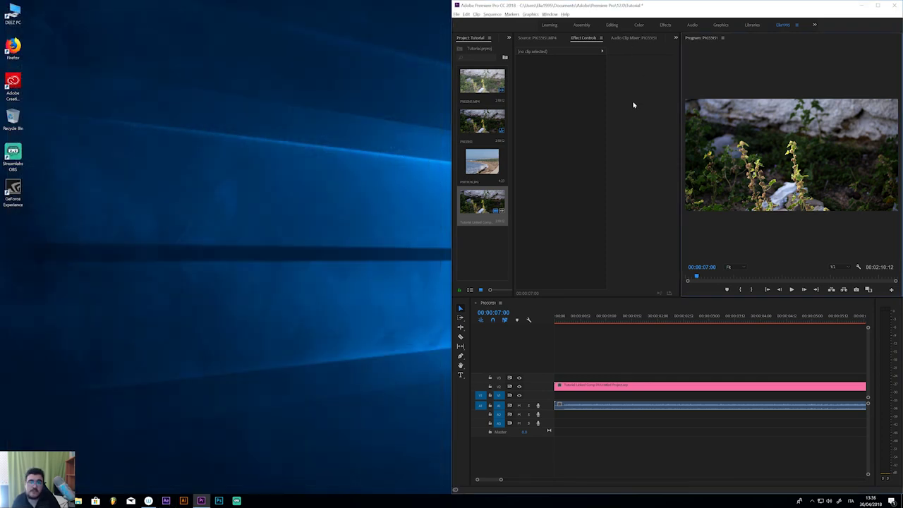
Maximize Premiere Pro, save the project, and scrub 00:00:06:02–00:00:07:08 to preview the darker comp
double_click(681, 9)
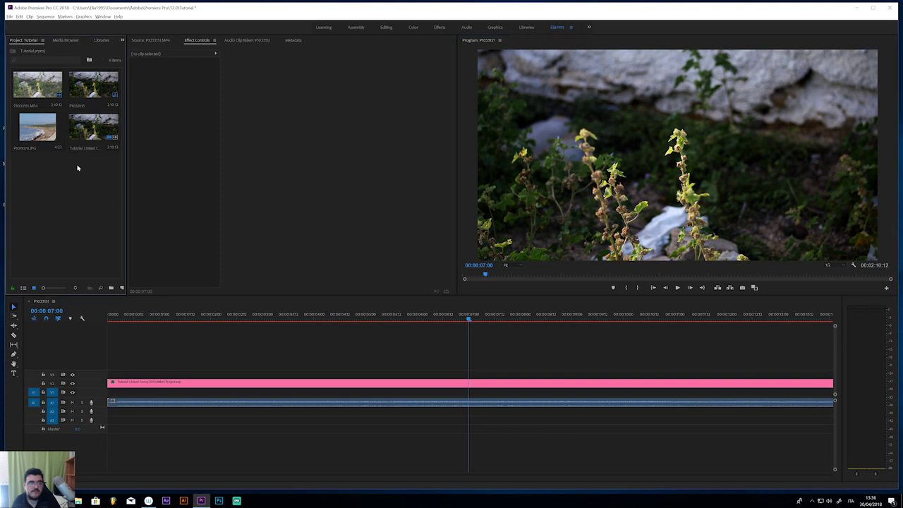
key("ctrl+s")
left_click(421, 317)
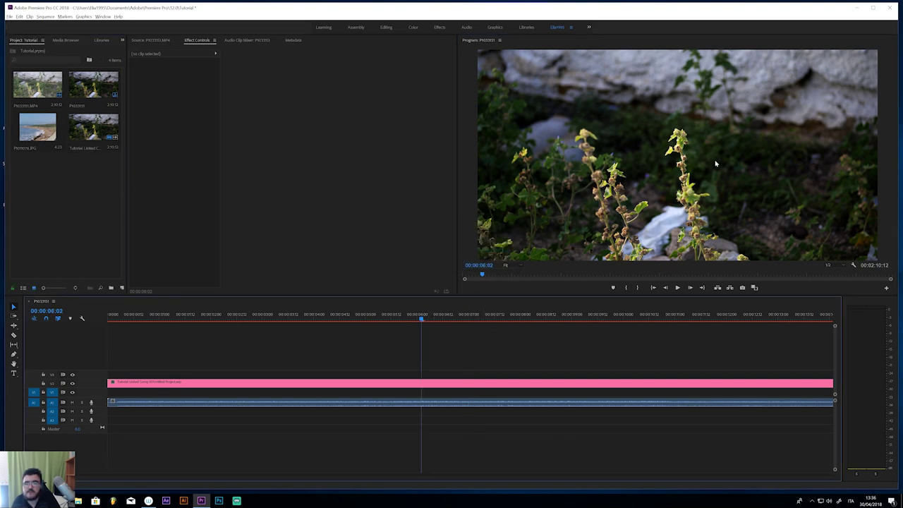
left_click(469, 316)
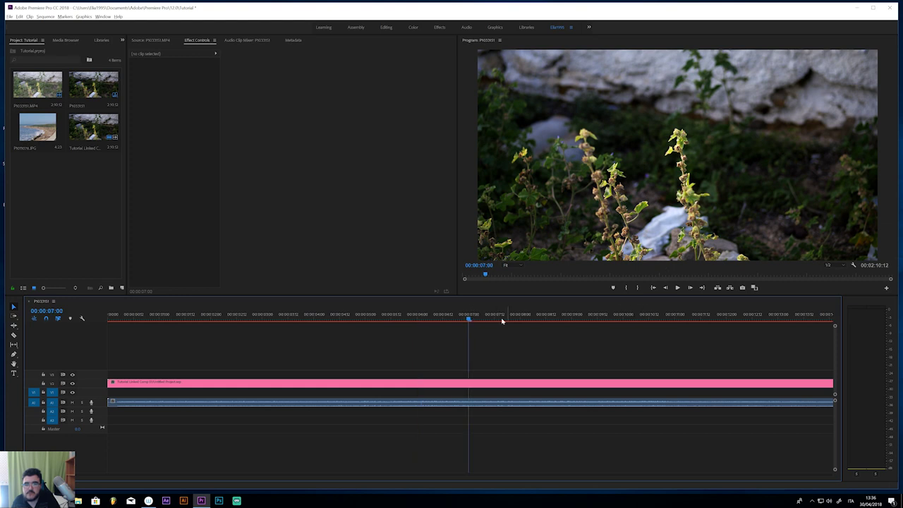
left_click(486, 315)
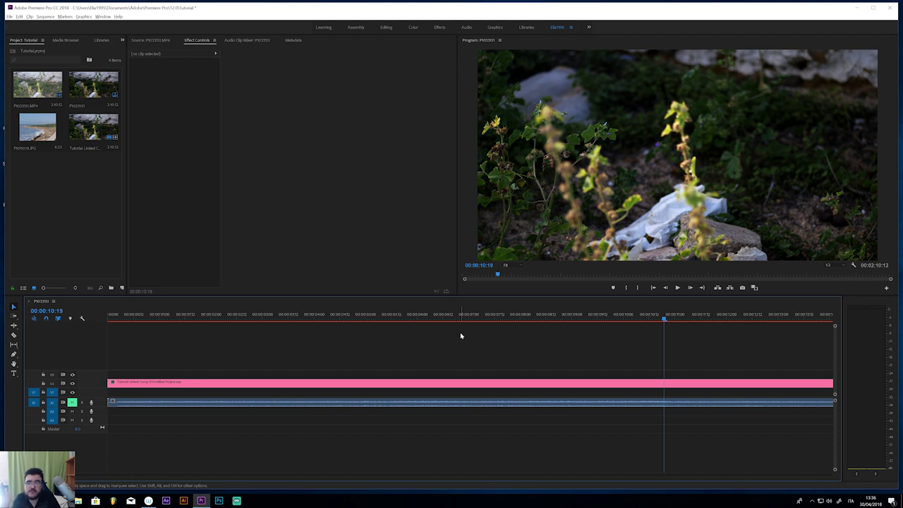
left_click(435, 383)
left_click(418, 354)
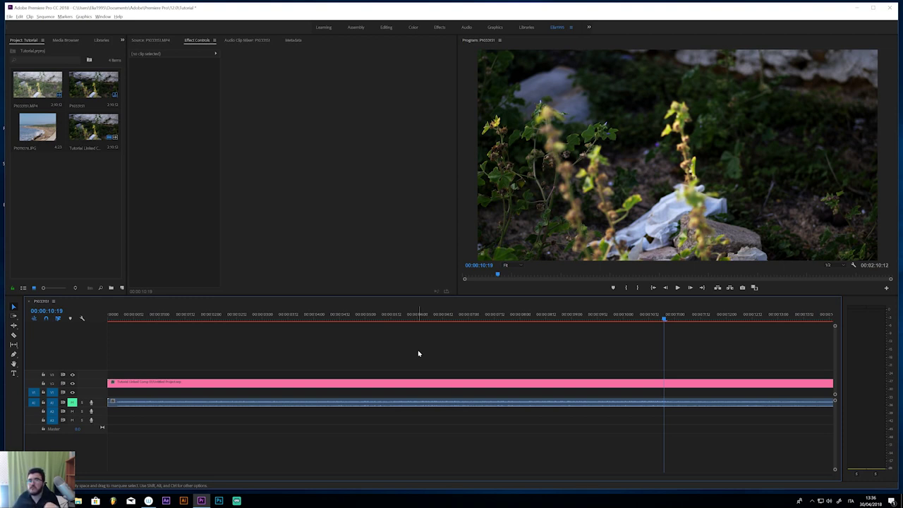
right_click(400, 384)
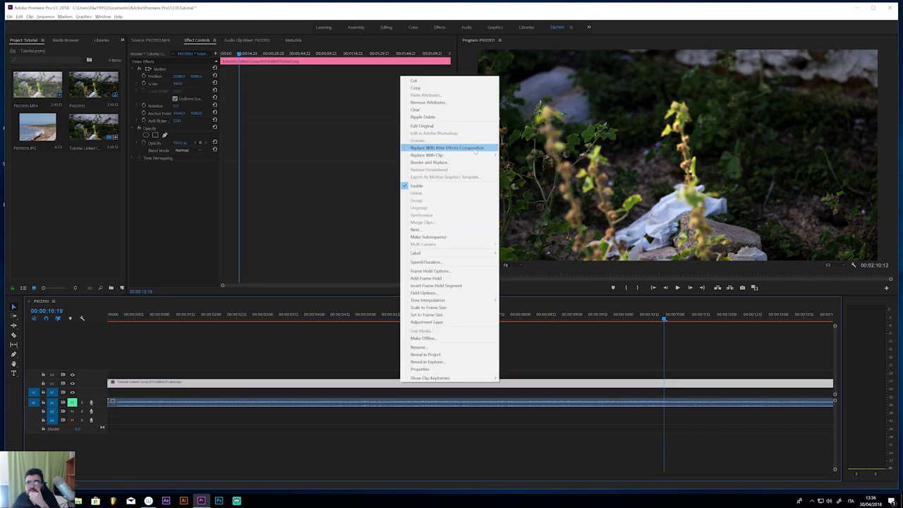
left_click(547, 150)
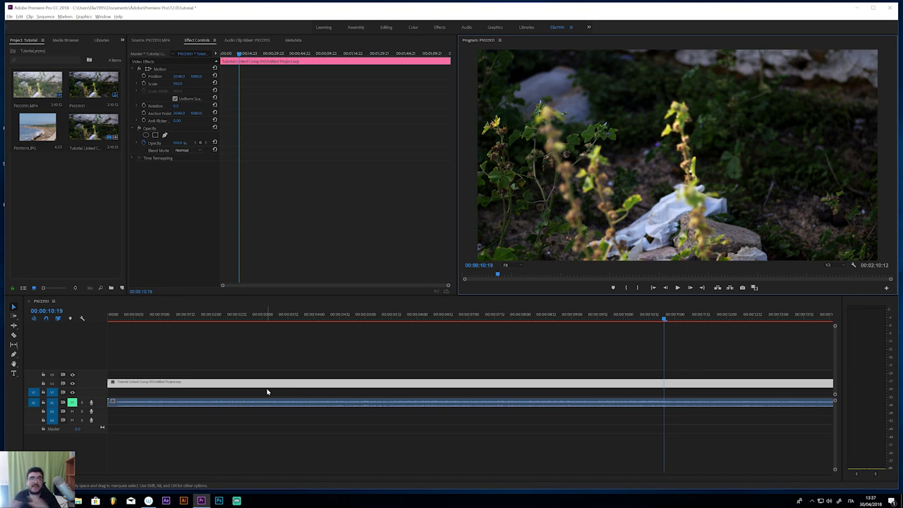
left_click(295, 239)
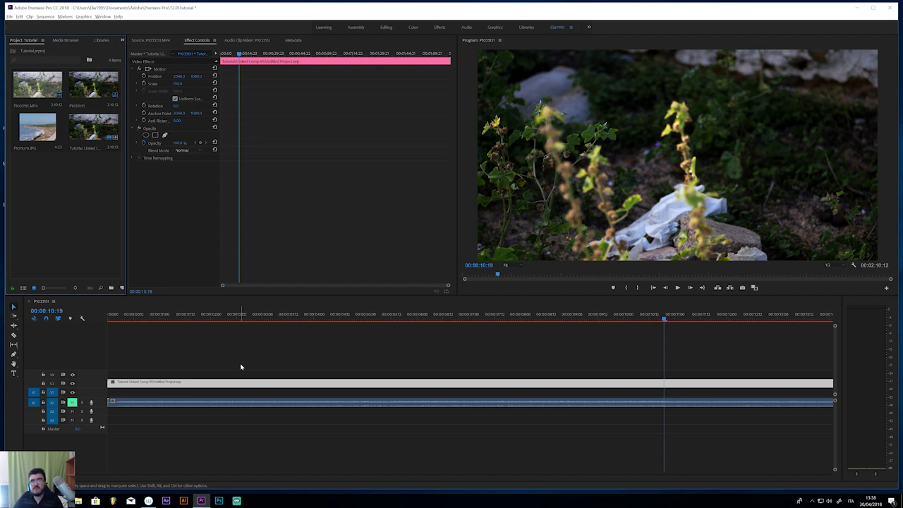
Try splitting the clip at 00:00:03:11 and razor-cutting along it, then undo the cuts
left_click(285, 316)
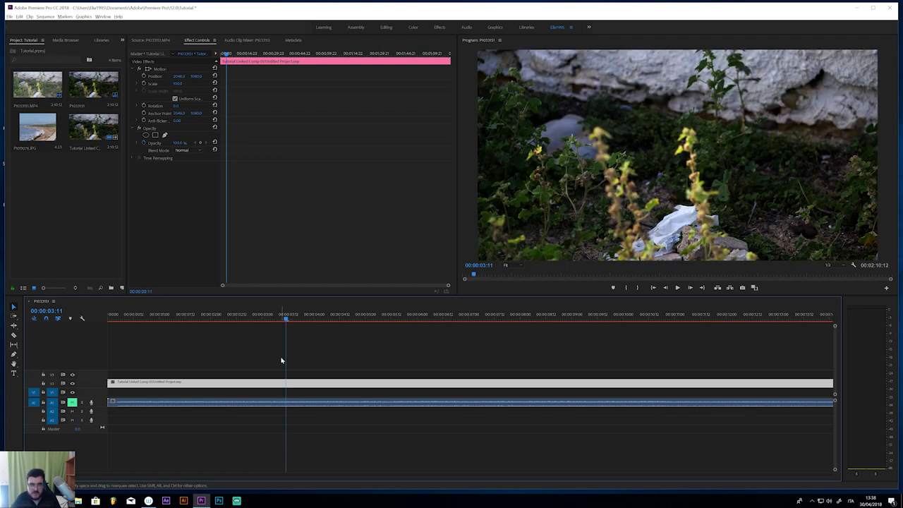
key("ctrl+k")
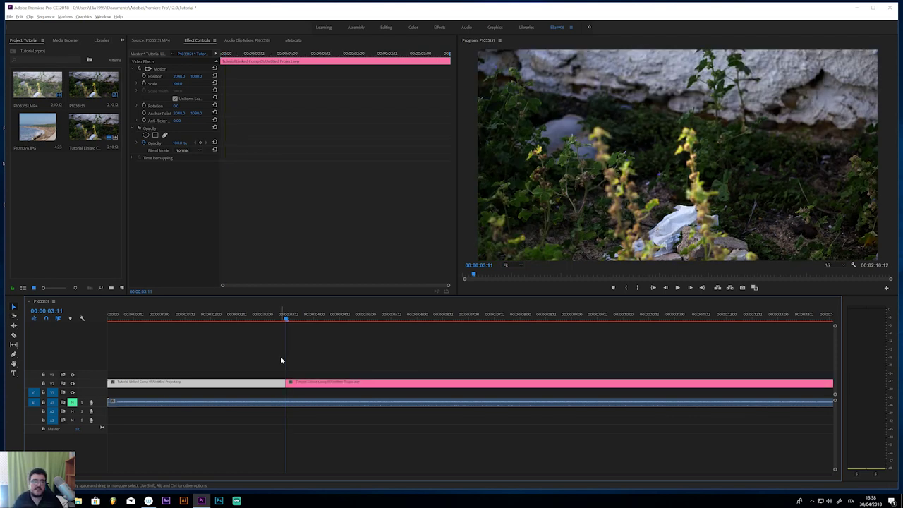
key("ctrl+z")
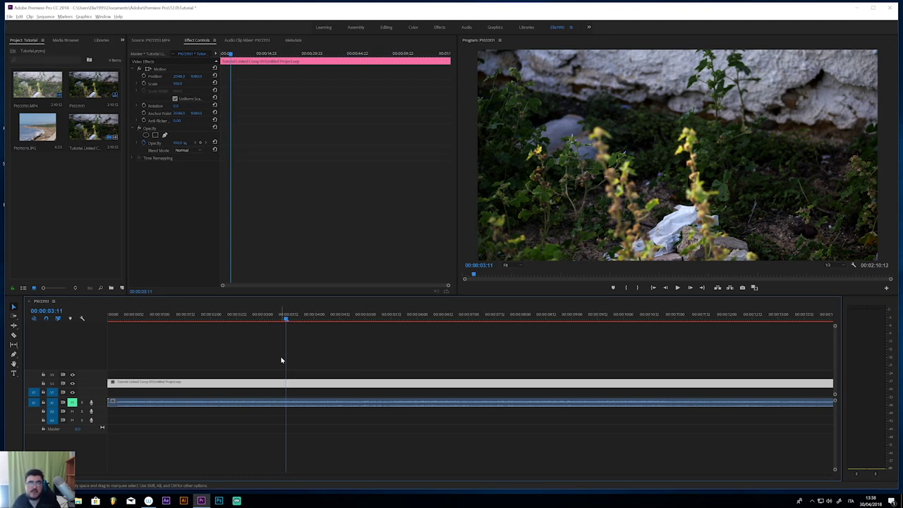
left_click(13, 336)
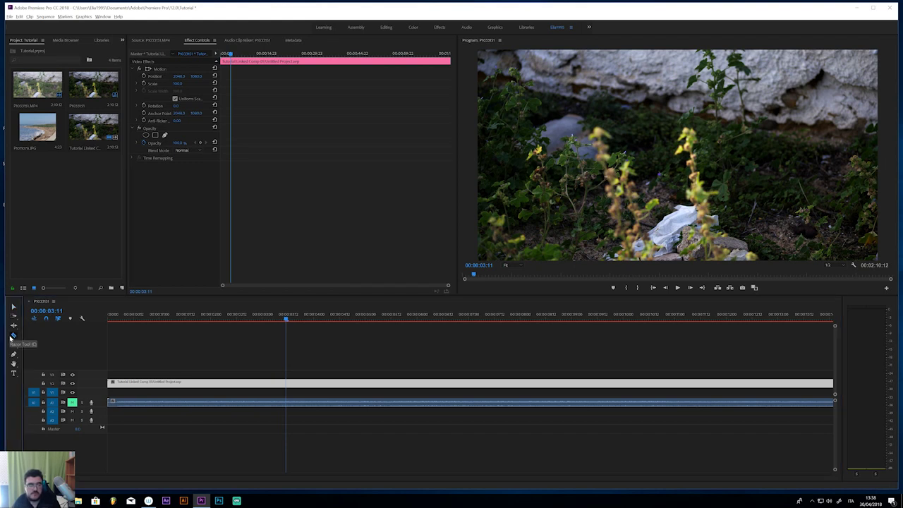
left_click(286, 387)
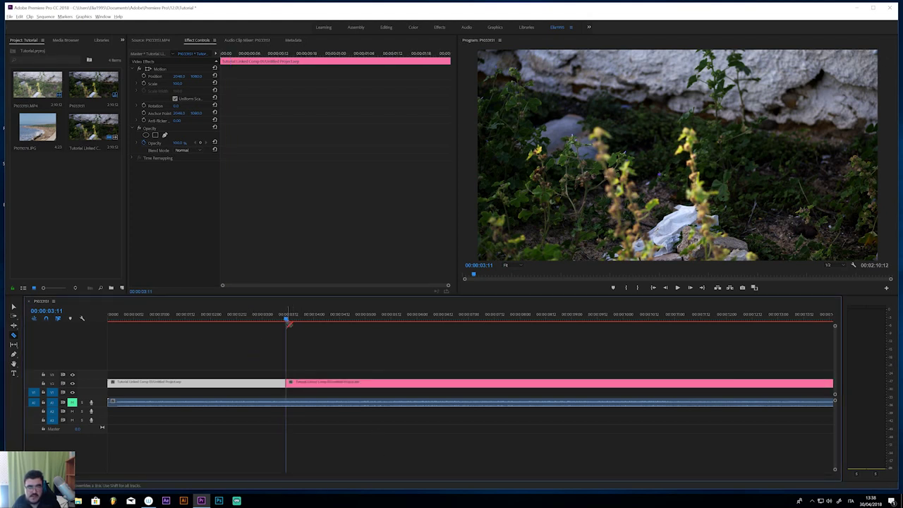
left_click(327, 384)
left_click(347, 385)
left_click(363, 385)
left_click(382, 384)
left_click(395, 384)
left_click(409, 385)
left_click(437, 384)
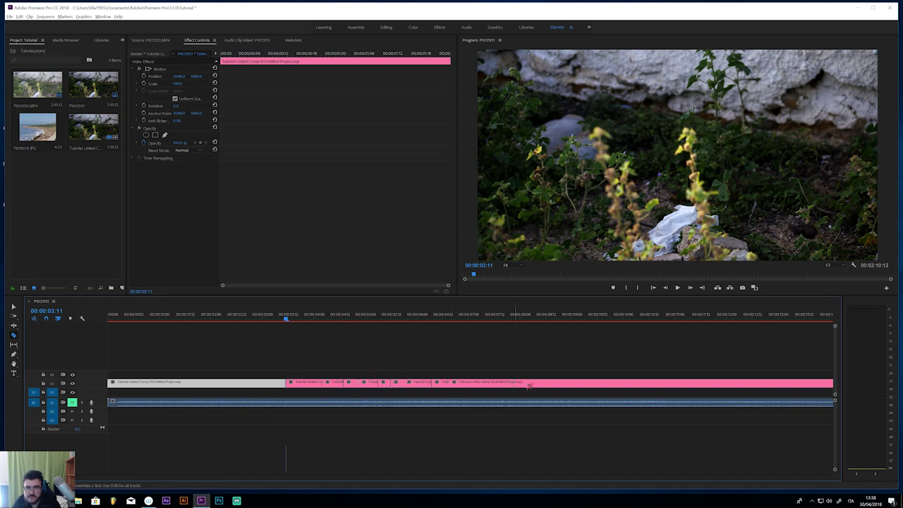
key("ctrl+z")
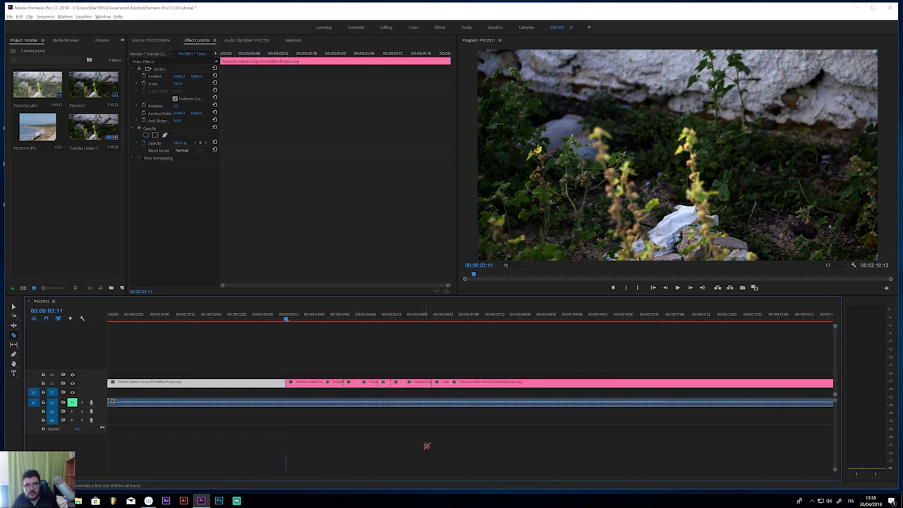
key("ctrl+z")
key("ctrl+z")
key("ctrl+z")
key("ctrl+z")
key("ctrl+z")
key("ctrl+z")
key("ctrl+z")
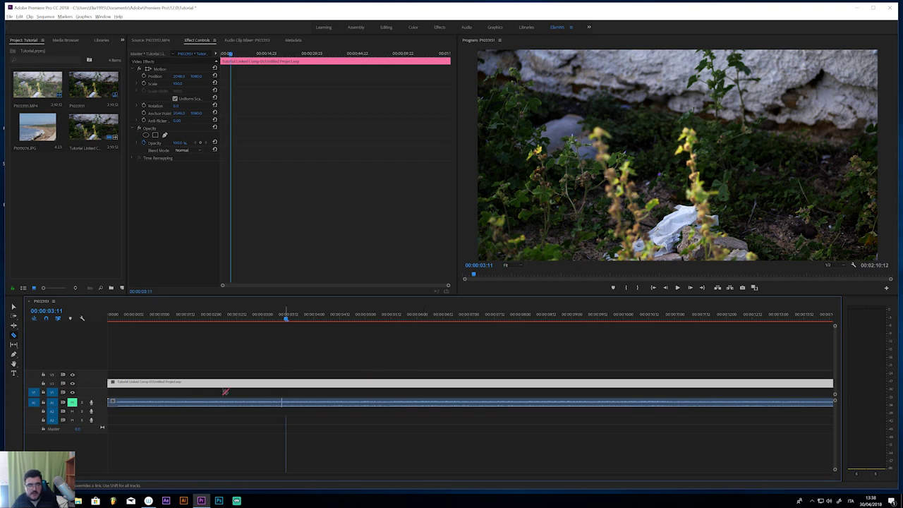
Split the flower comp near three seconds, drop the opening piece, and slide the rest to the sequence start
left_click(244, 357)
left_click_drag(259, 316, 275, 316)
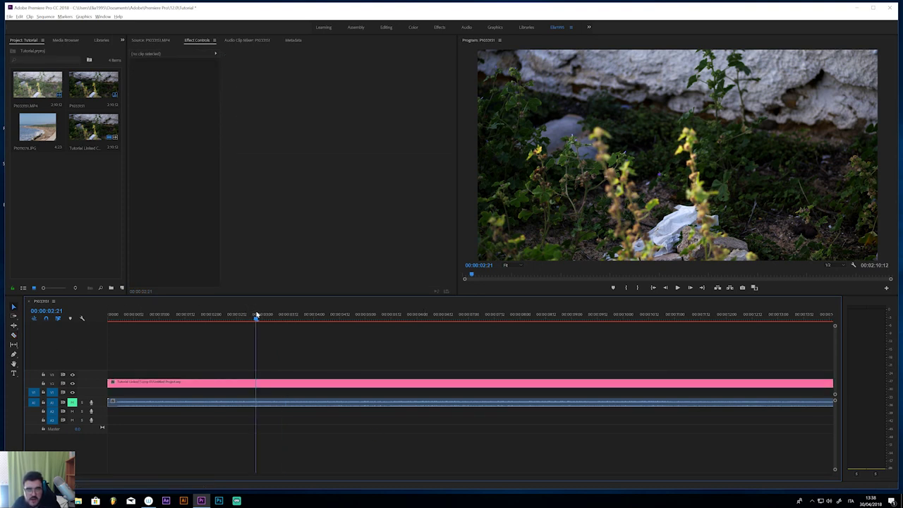
left_click(280, 384)
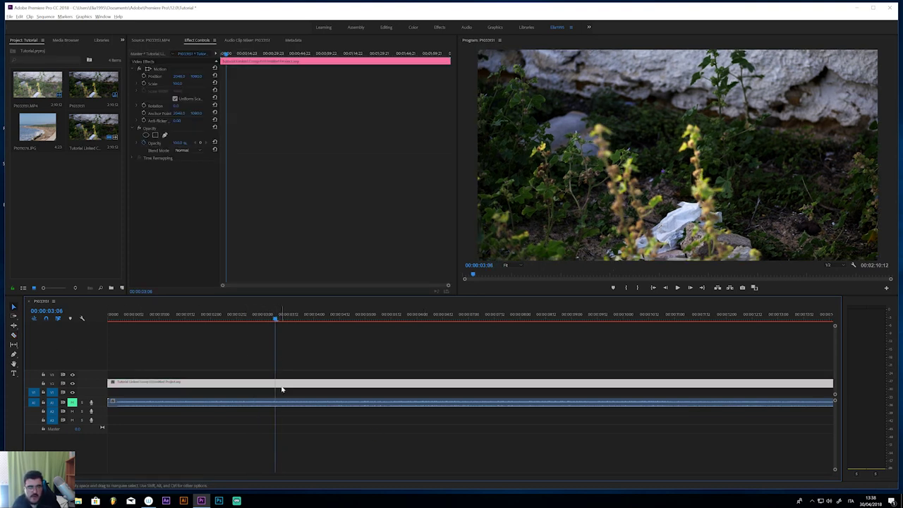
key("ctrl+k")
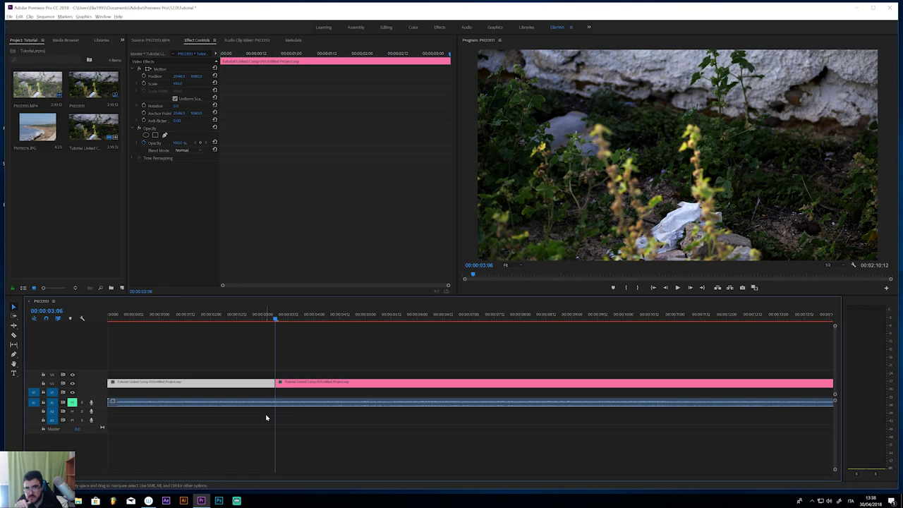
key("ctrl+z")
key("ctrl+z")
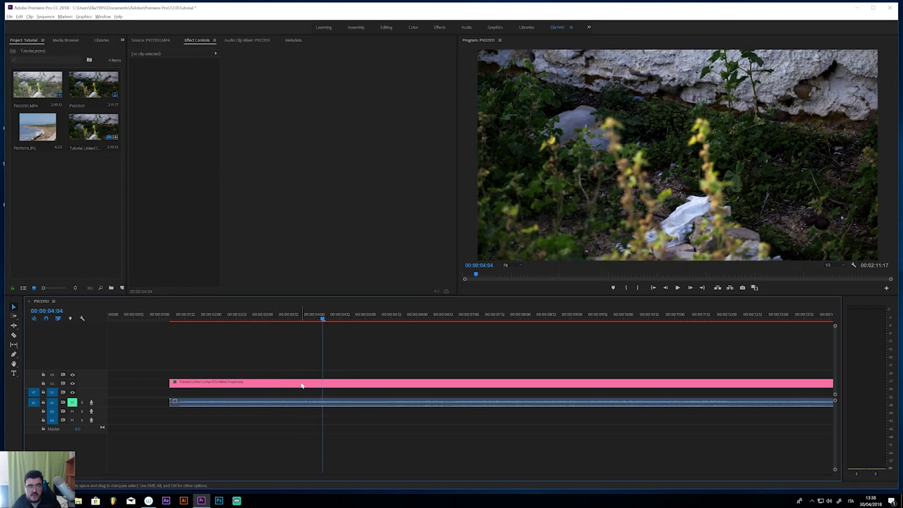
left_click_drag(302, 386, 142, 403)
Test cutting the video and audio together with V2 track targeting, undoing each cut
left_click(174, 437)
left_click_drag(256, 348, 396, 491)
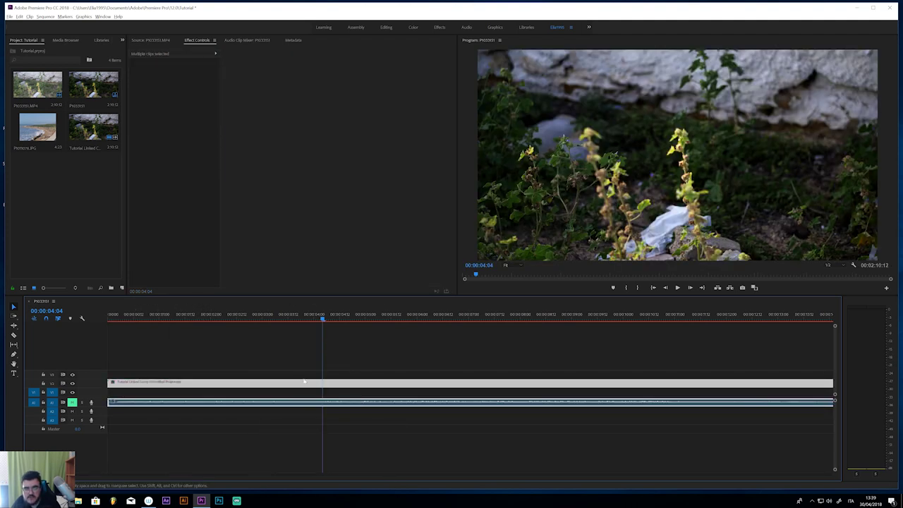
key("ctrl+k")
left_click(306, 432)
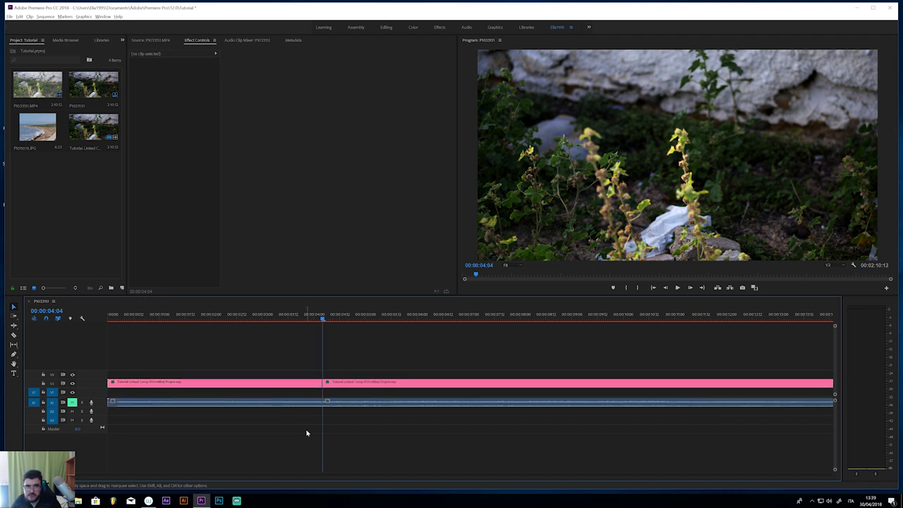
key("ctrl+z")
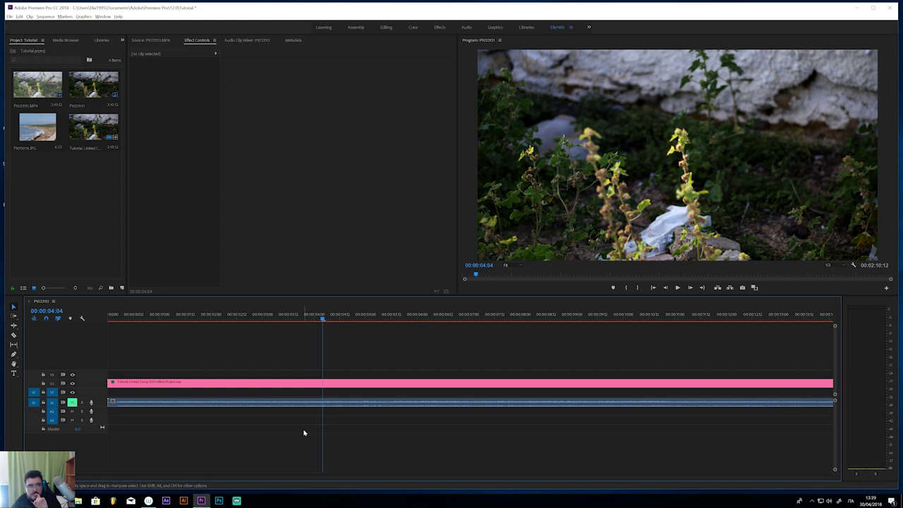
left_click(52, 385)
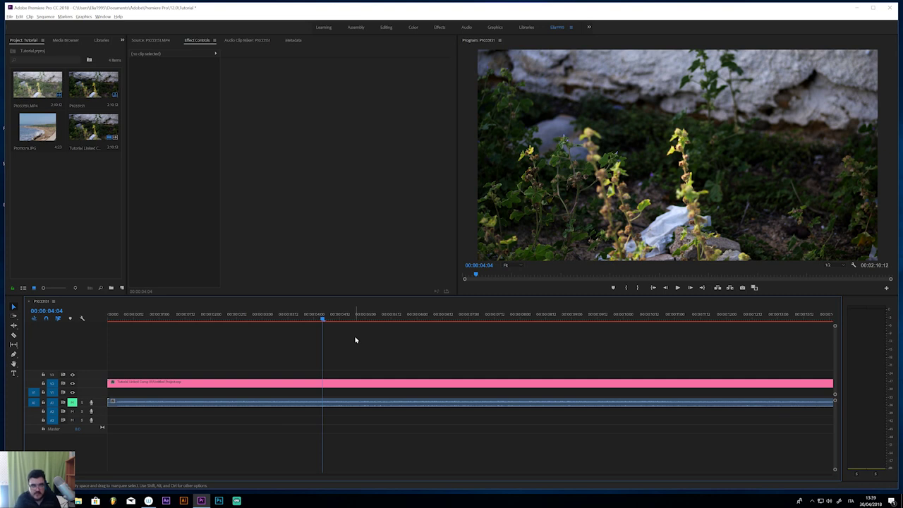
key("ctrl+k")
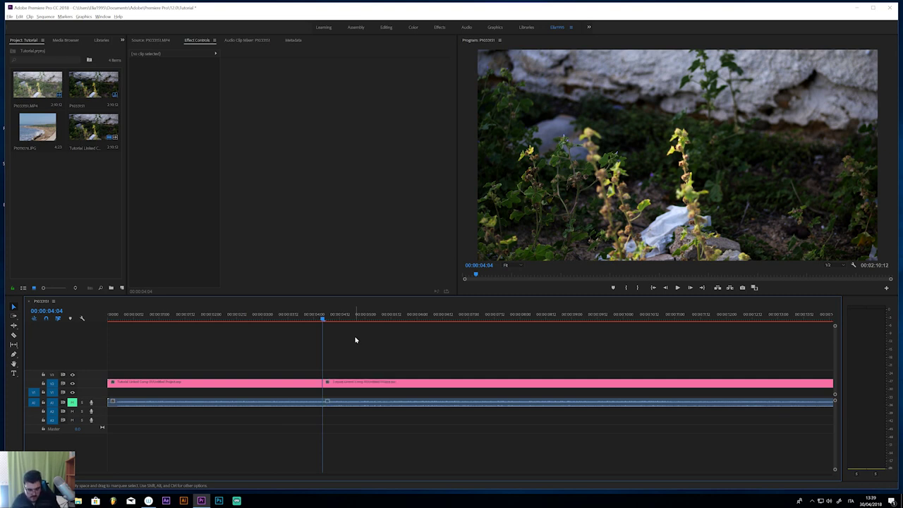
left_click(52, 384)
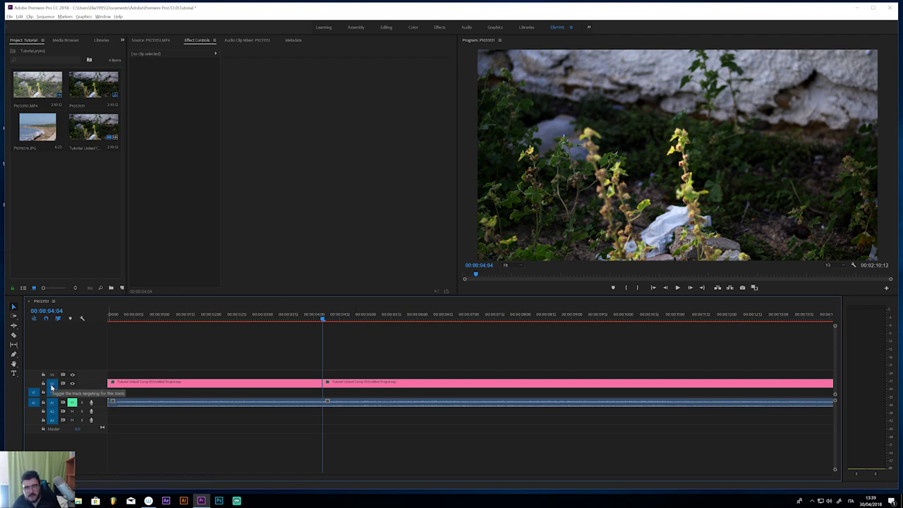
key("ctrl+z")
left_click(52, 385)
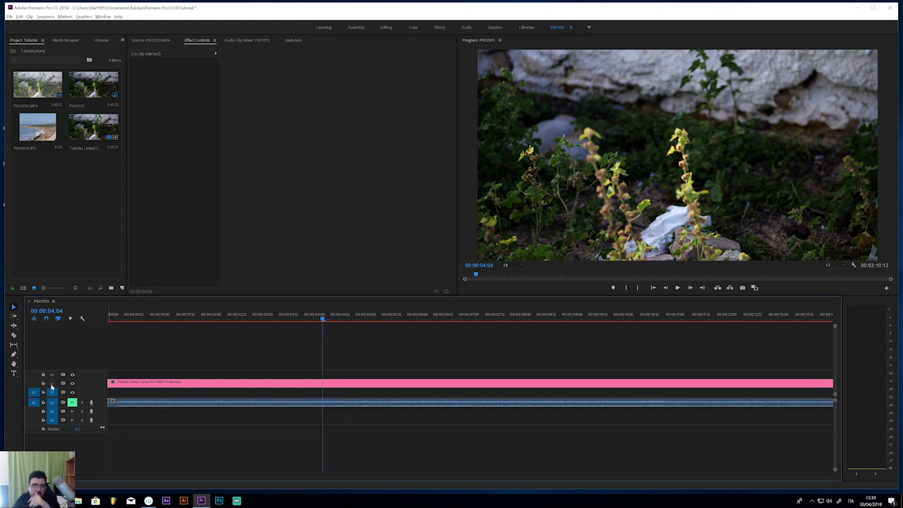
Target V2 and cut the flower comp and its A1 audio at 00:00:04:04
left_click_drag(216, 372, 290, 458)
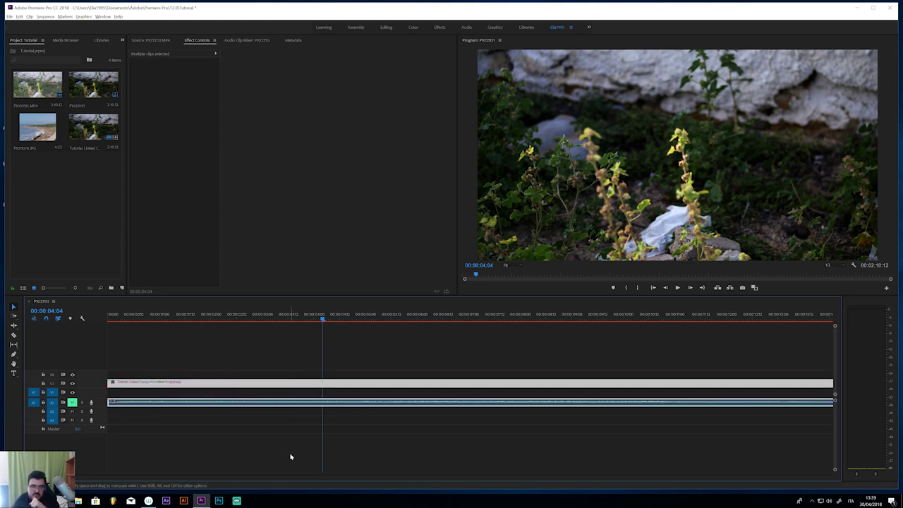
key("ctrl+k")
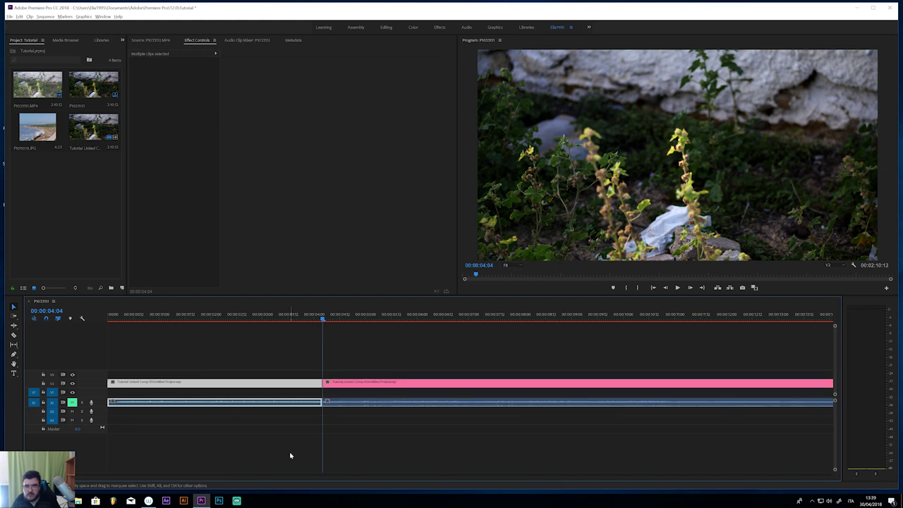
key("ctrl+z")
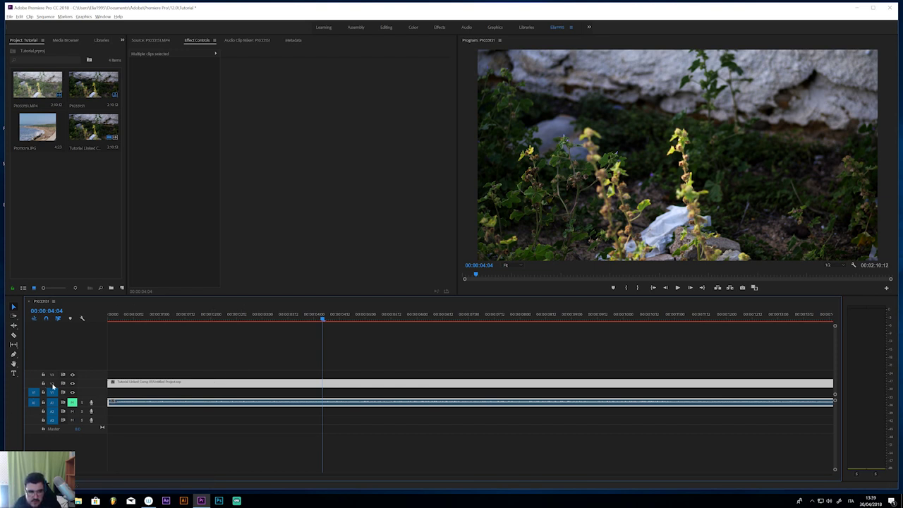
left_click(55, 385)
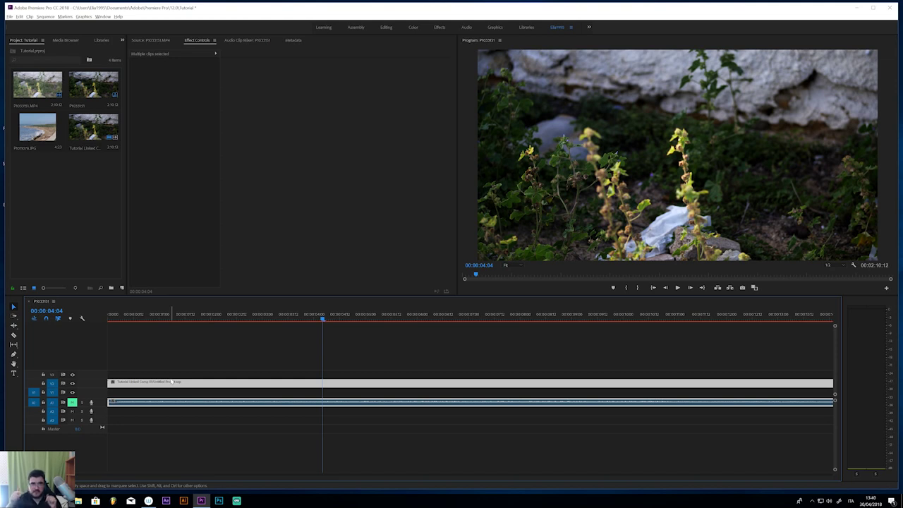
left_click(251, 362)
key("ctrl+k")
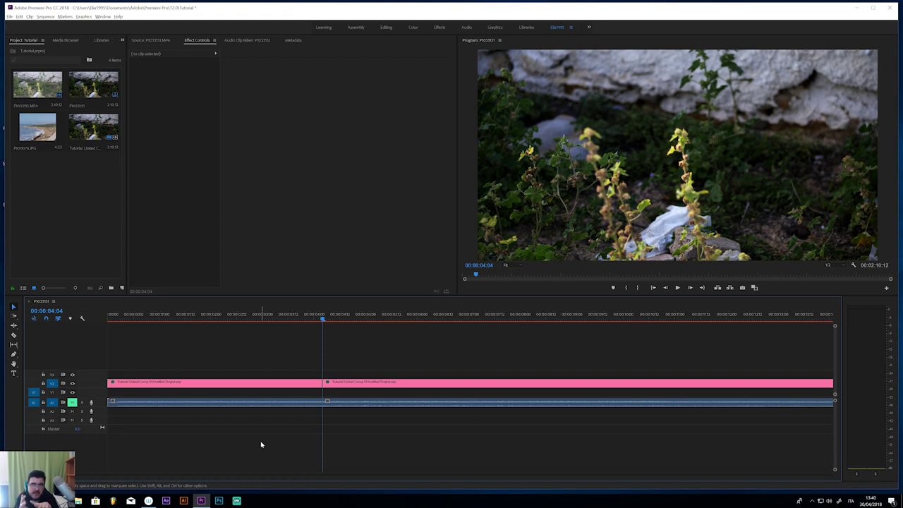
left_click(20, 16)
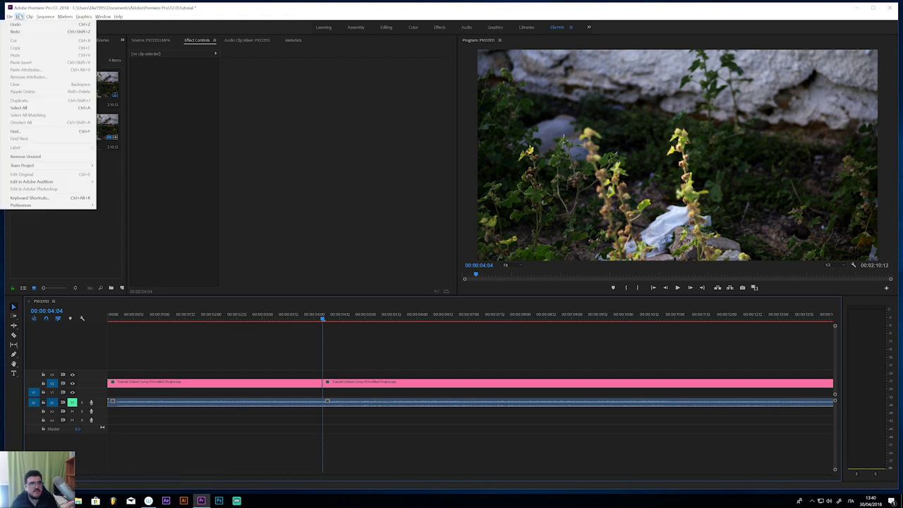
Search 'add ed' in Keyboard Shortcuts and assign S as Add Edit's extra shortcut
left_click(34, 198)
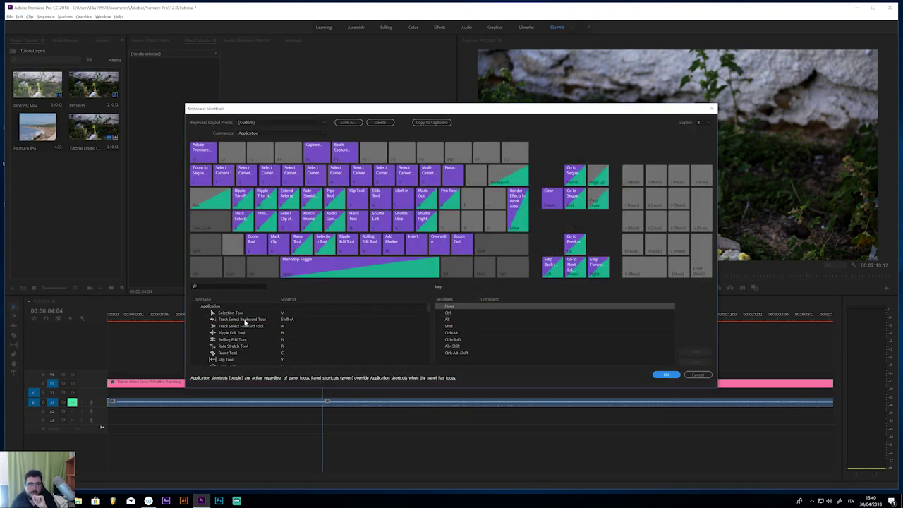
left_click(234, 286)
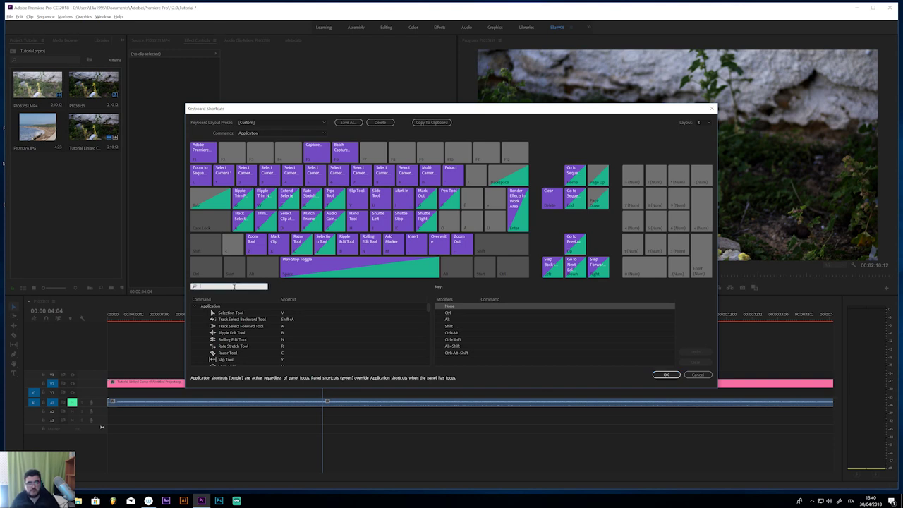
type("add ed")
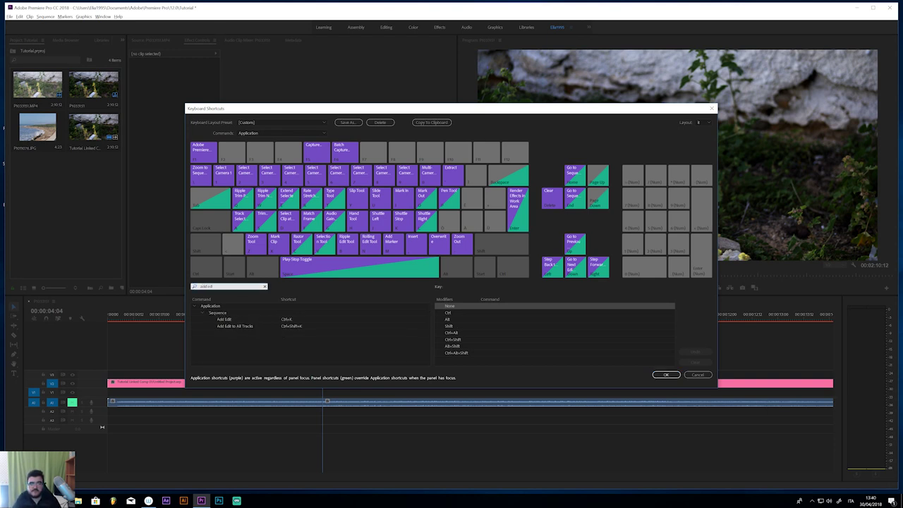
left_click(289, 319)
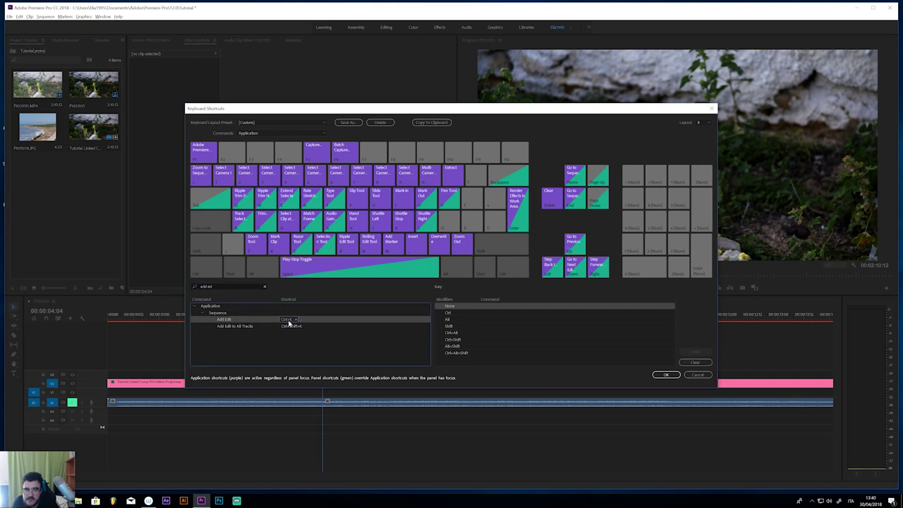
left_click(308, 319)
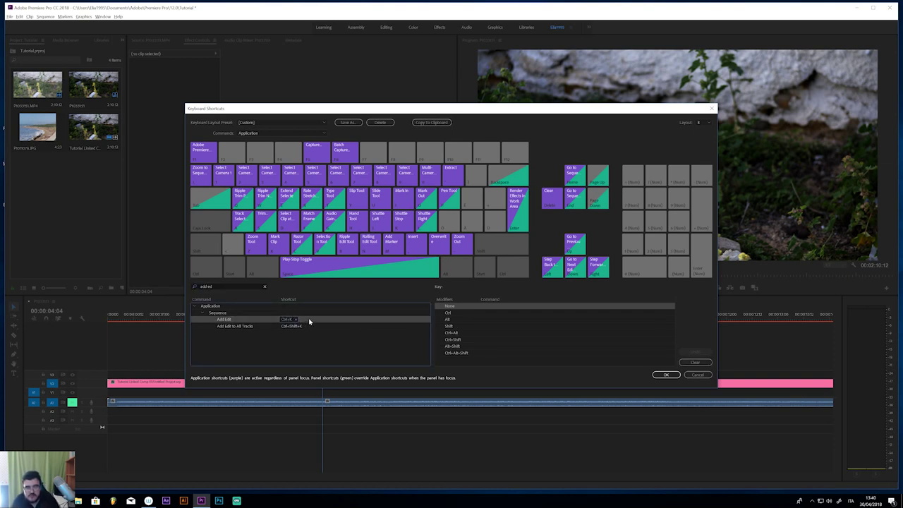
key("s")
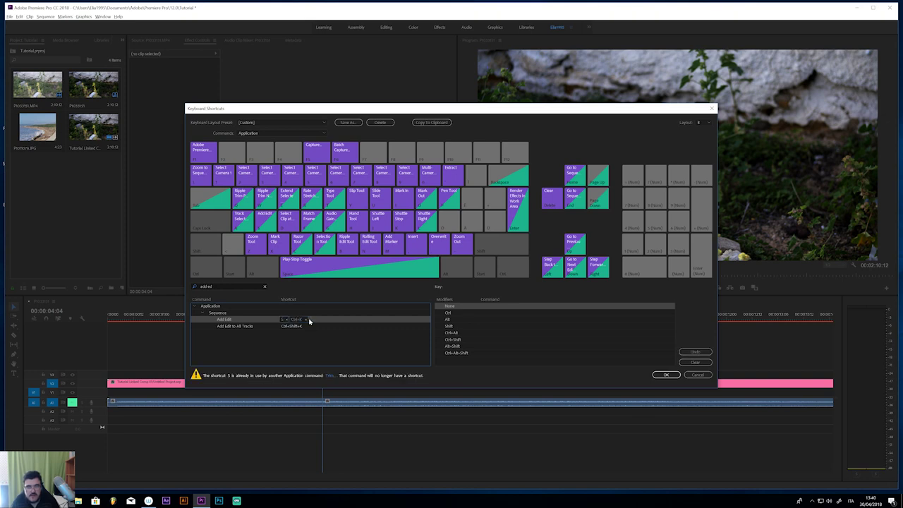
Save the new shortcut and start playing the sequence from the timeline
left_click(666, 375)
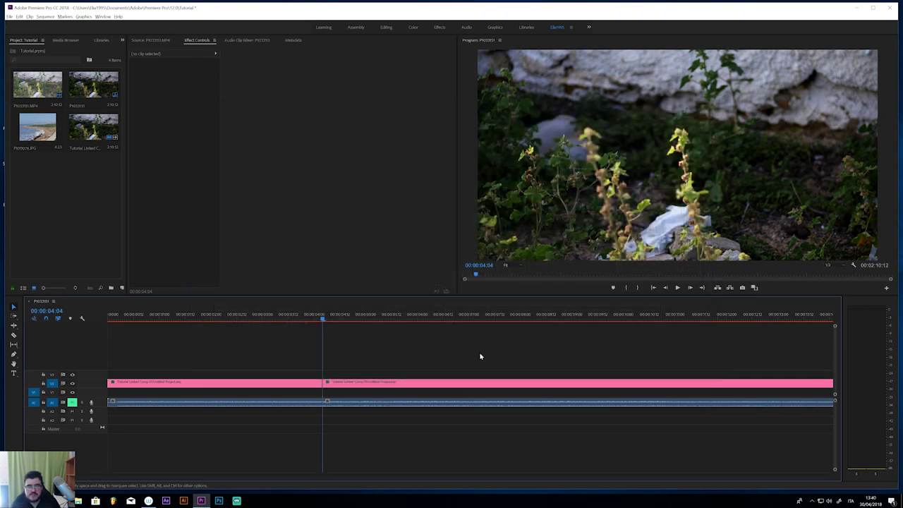
left_click(365, 320)
key("s")
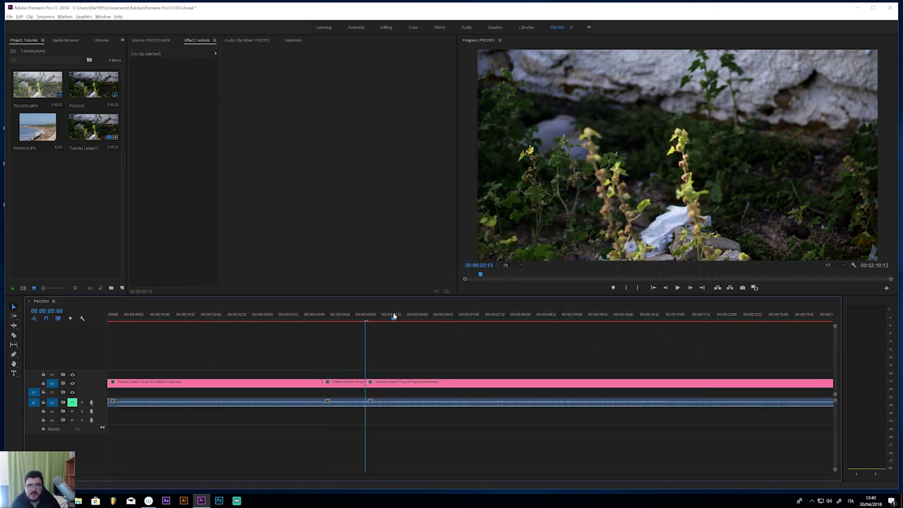
Add several cuts with S during playback, then select and delete all the clips
left_click(397, 320)
key("s")
left_click(421, 320)
left_click(430, 321)
key("s")
left_click(442, 320)
key("s")
left_click(479, 320)
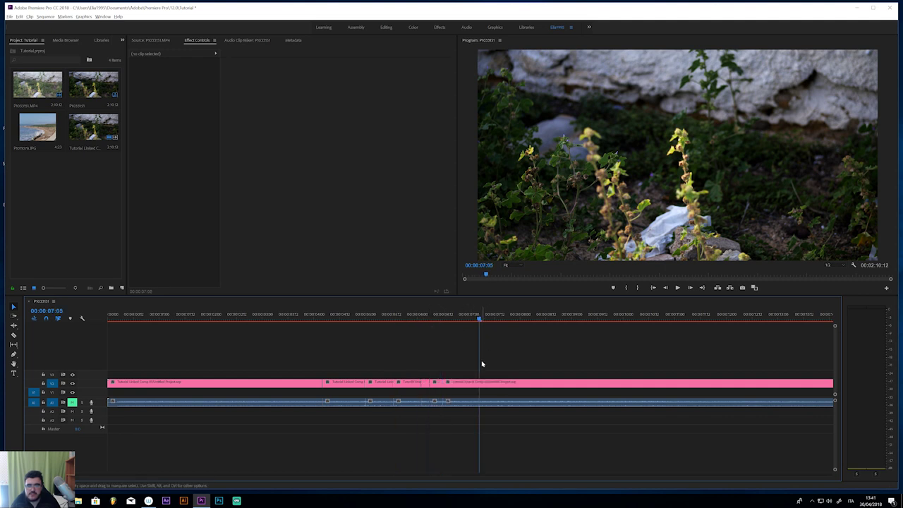
key("s")
left_click_drag(534, 355, 205, 429)
key("Delete")
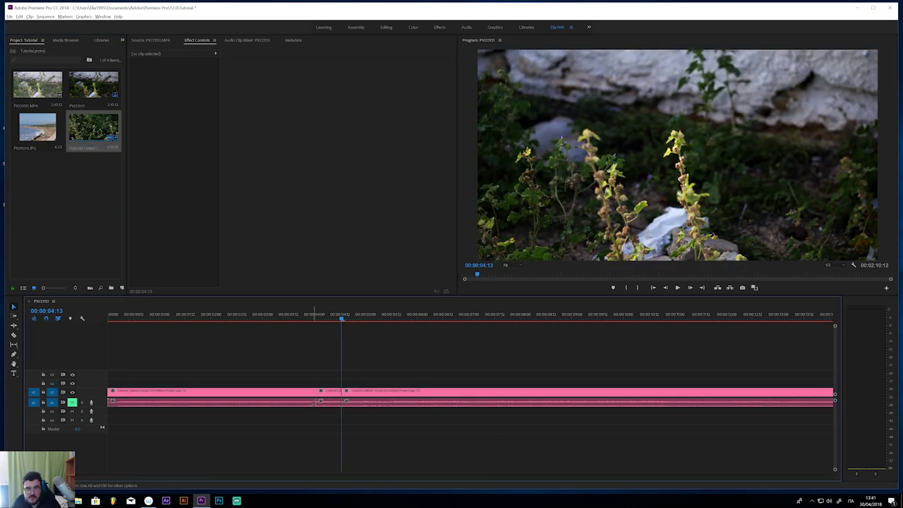
Try repositioning the short middle flower-comp piece on V1, then undo the move
left_click_drag(328, 396, 311, 398)
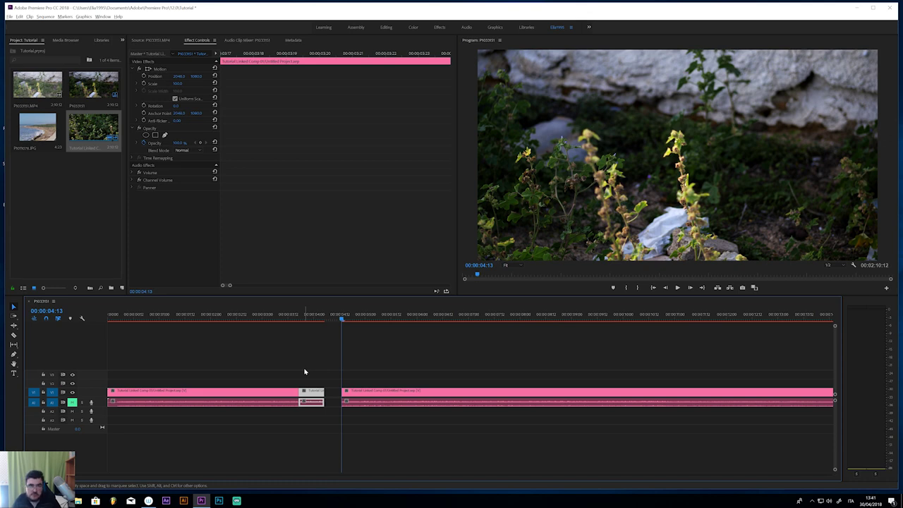
key("ctrl+z")
key("ctrl+z")
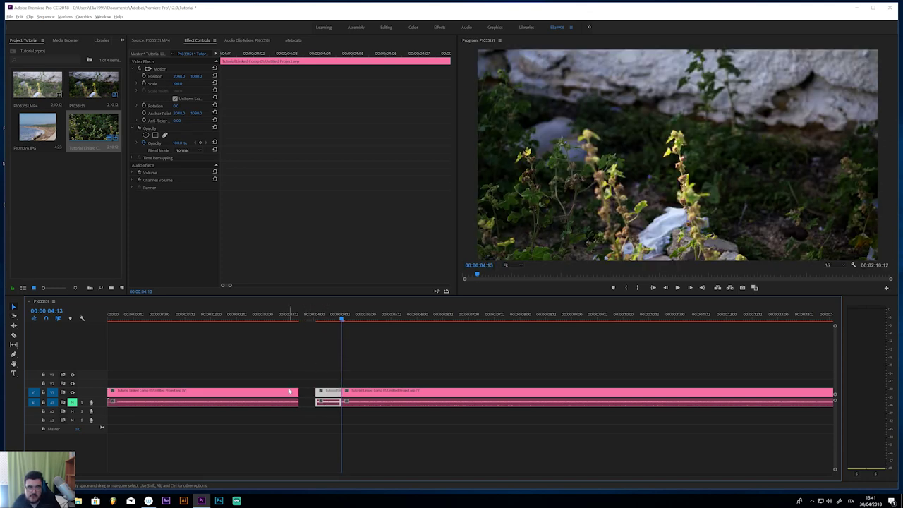
left_click(285, 317)
Move the middle piece along V1 and undo so the three pieces sit gap-free
scroll(219, 383, "up", 2)
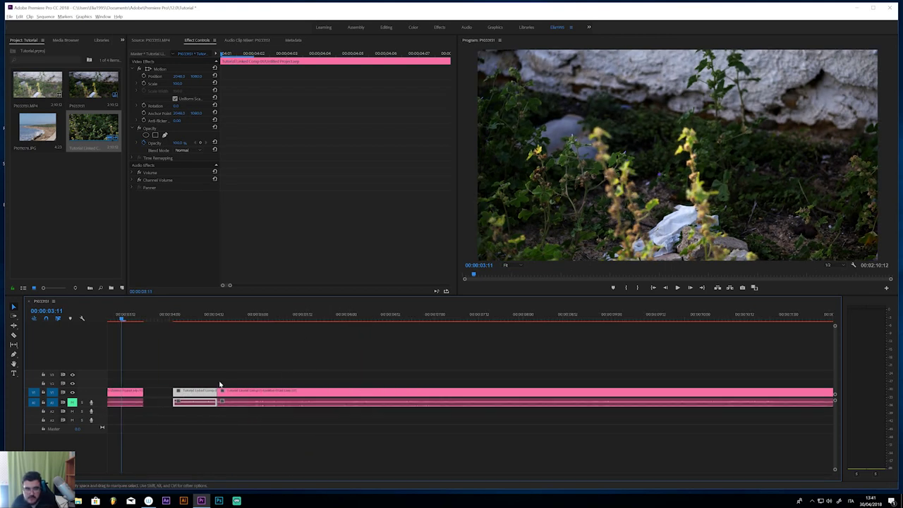
scroll(197, 381, "up", 2)
scroll(197, 381, "up", 4)
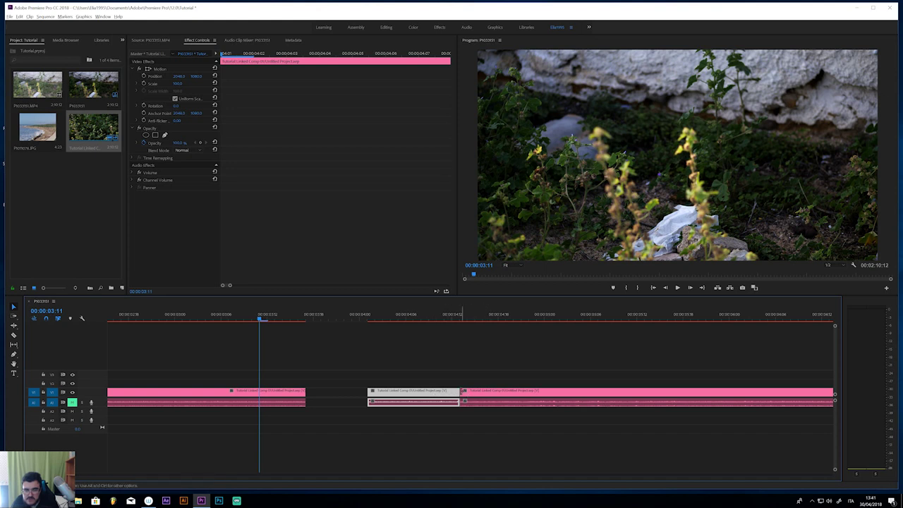
left_click_drag(428, 394, 451, 396)
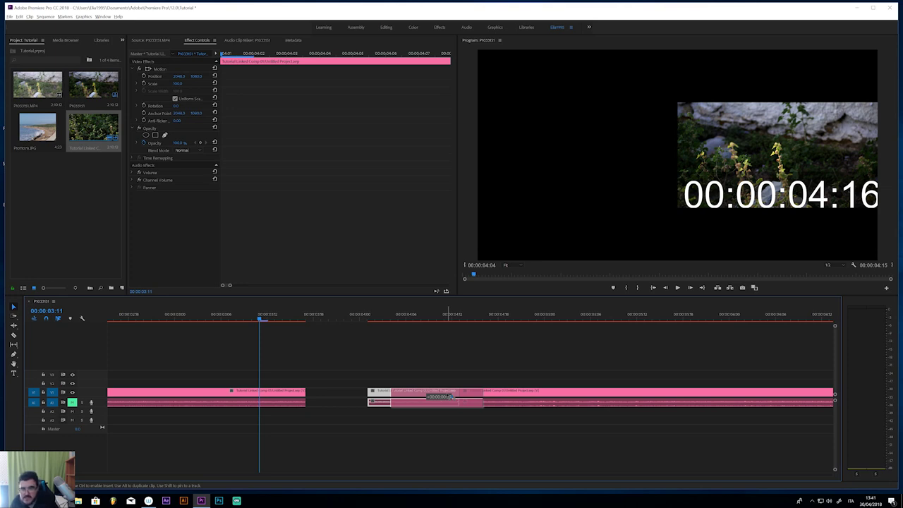
mouse_move(451, 396)
left_mouse_down()
mouse_move(404, 396)
mouse_move(483, 383)
left_mouse_up()
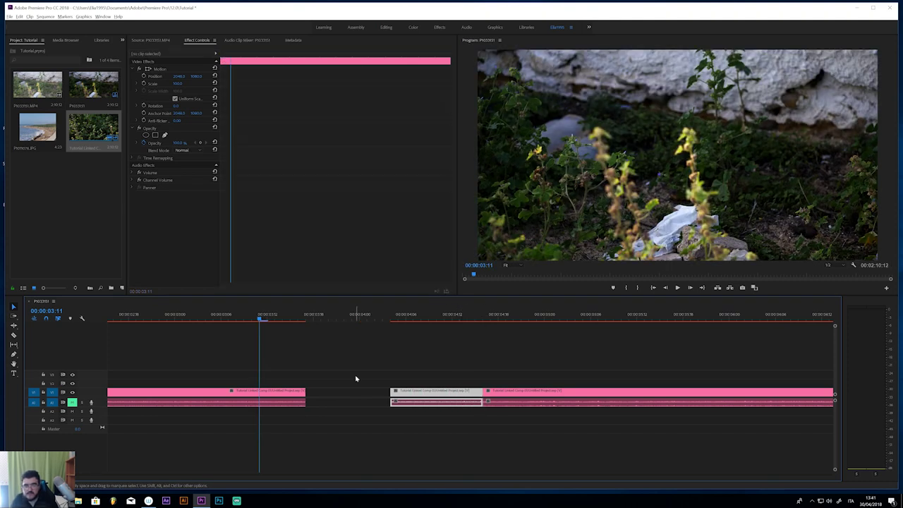
key("ctrl+z")
key("ctrl+z")
key("ctrl+z")
key("ctrl+z")
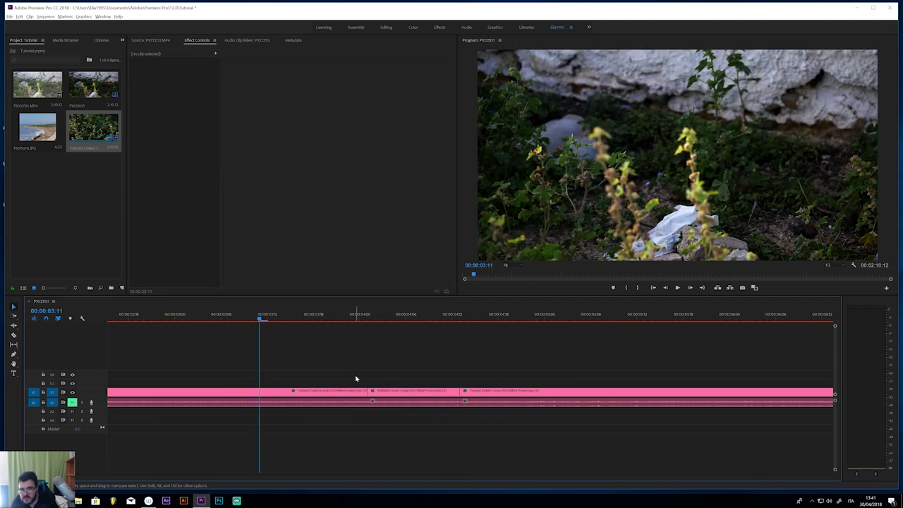
Slide the middle piece left over the first piece's end and select the edit point between them
left_click_drag(397, 395, 370, 393)
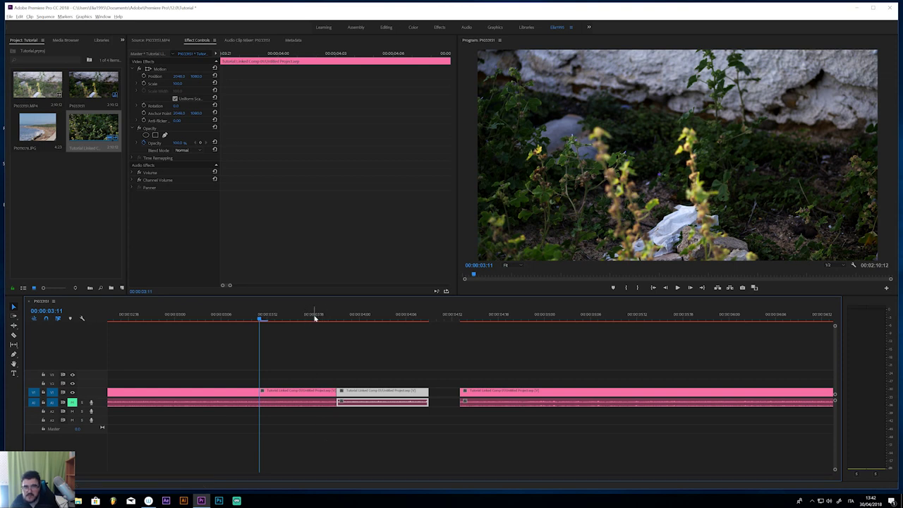
mouse_move(318, 318)
left_mouse_down()
mouse_move(329, 319)
mouse_move(282, 323)
left_mouse_up()
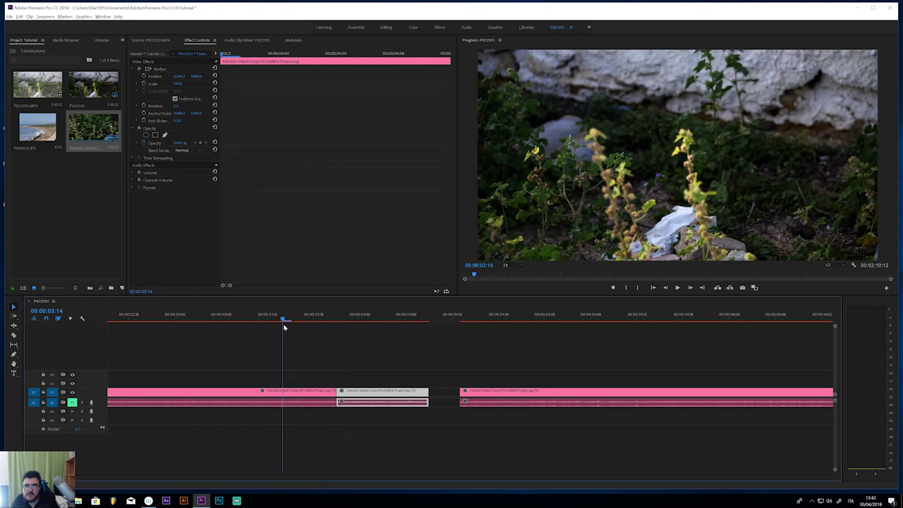
left_click(345, 381)
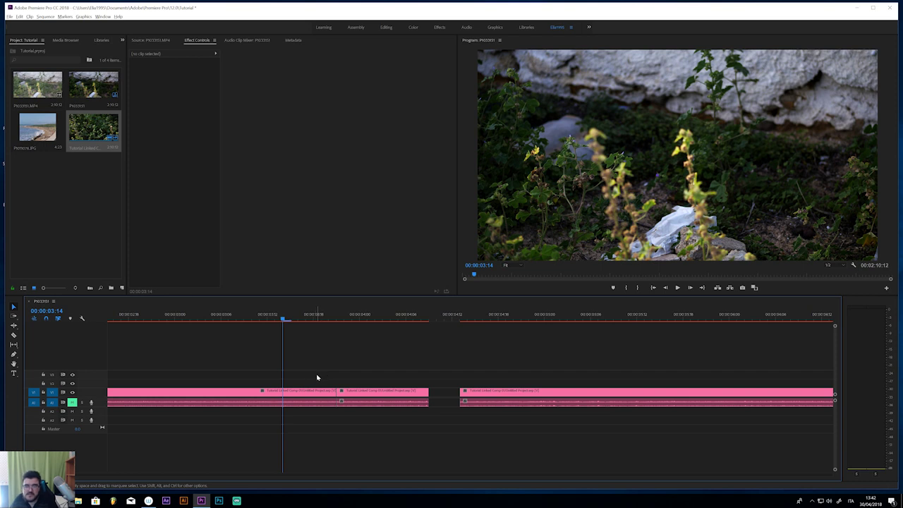
left_click_drag(335, 386, 323, 394)
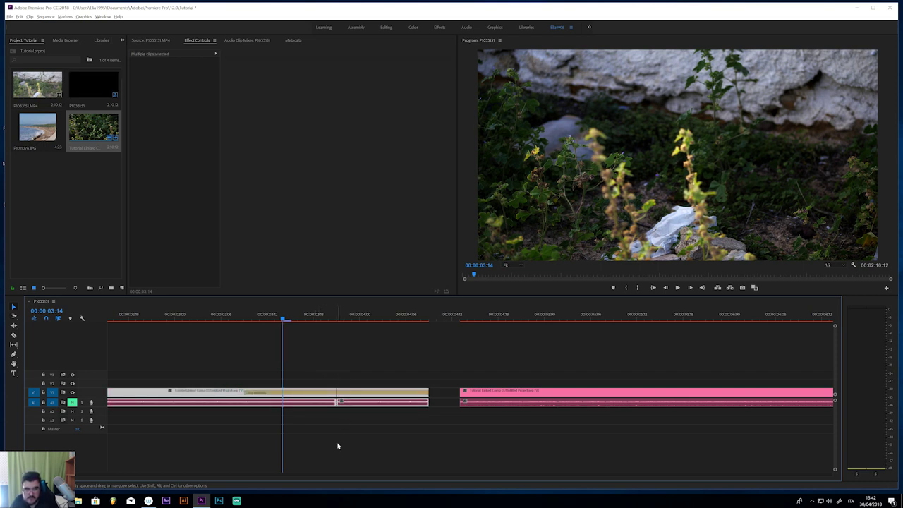
Preview the first cut, then delete the two unwanted middle pieces from V1
left_click(218, 371)
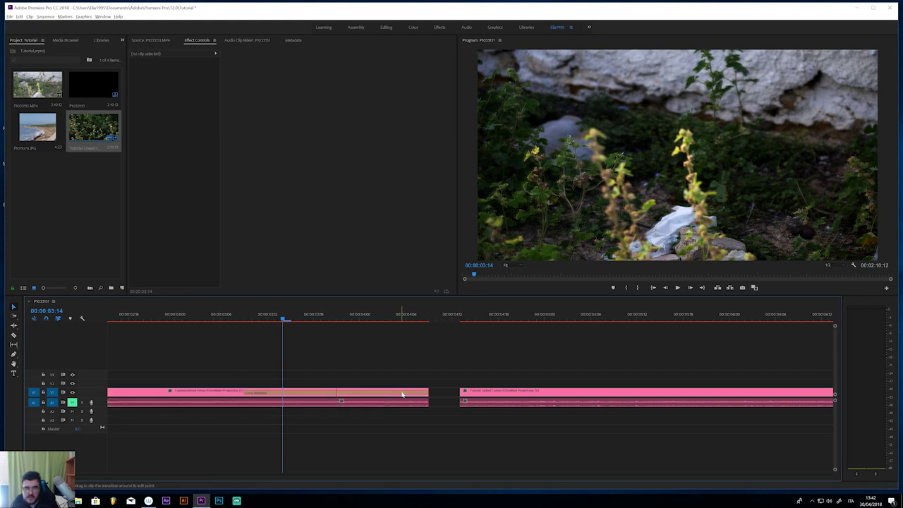
left_click_drag(195, 318, 379, 331)
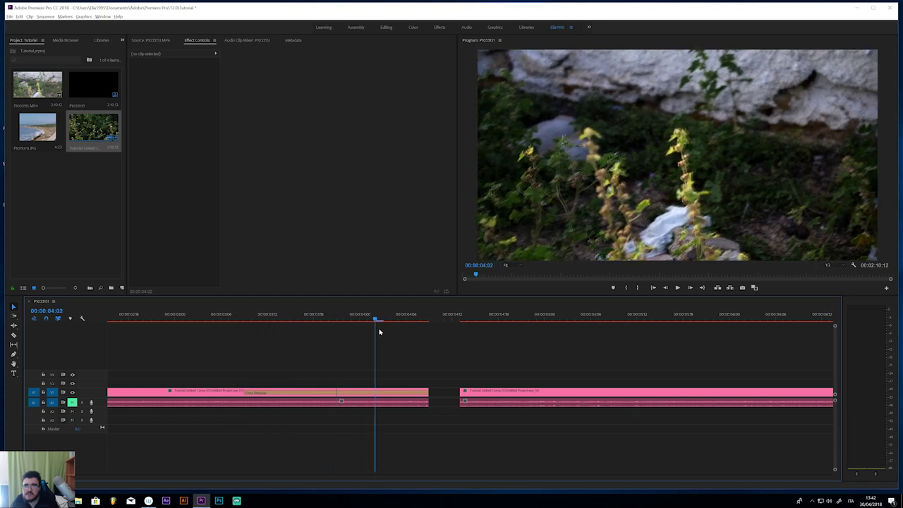
left_click_drag(379, 332, 352, 322)
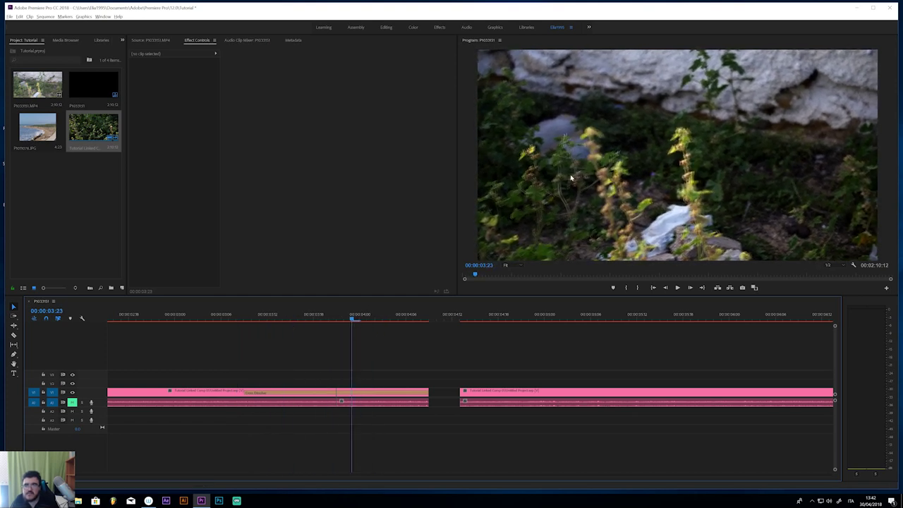
left_click(379, 394)
key("Delete")
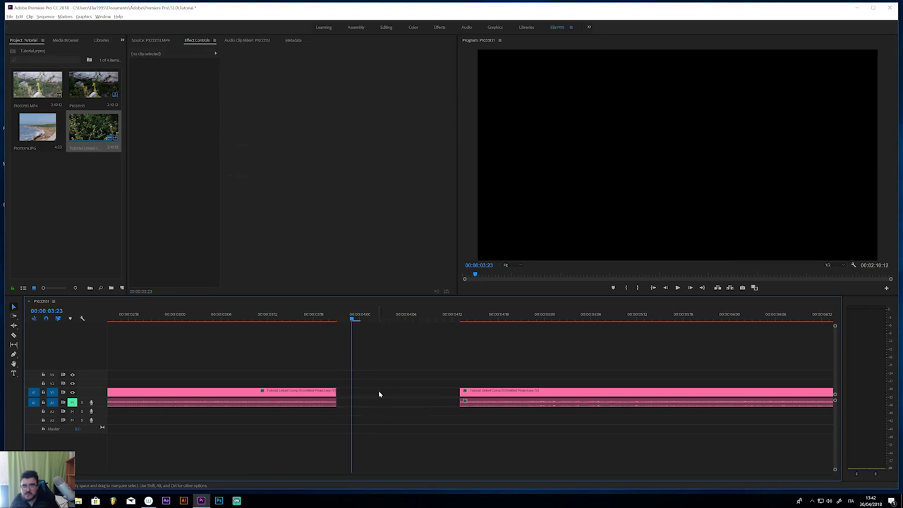
key("backslash")
left_click(475, 319)
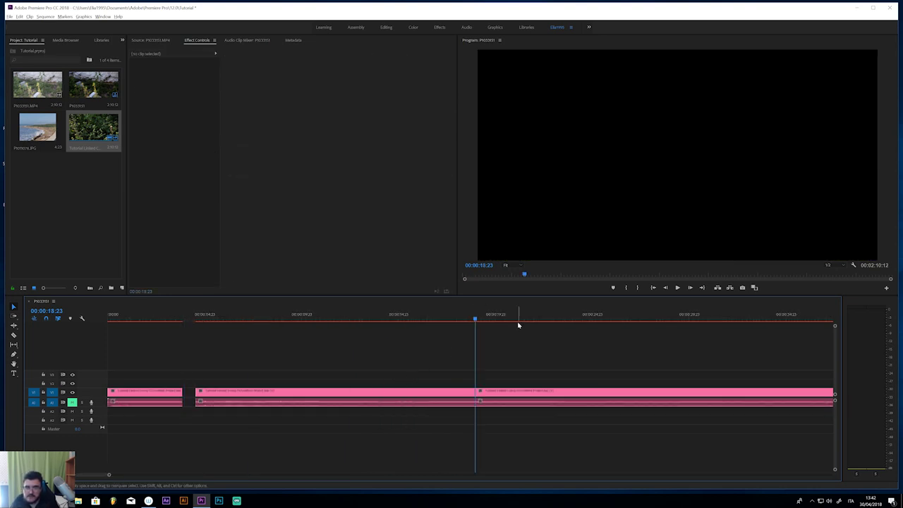
left_click(433, 395)
key("Delete")
Pull the final piece left against the first and select the cut between them
left_click_drag(484, 396, 192, 396)
left_click(180, 317)
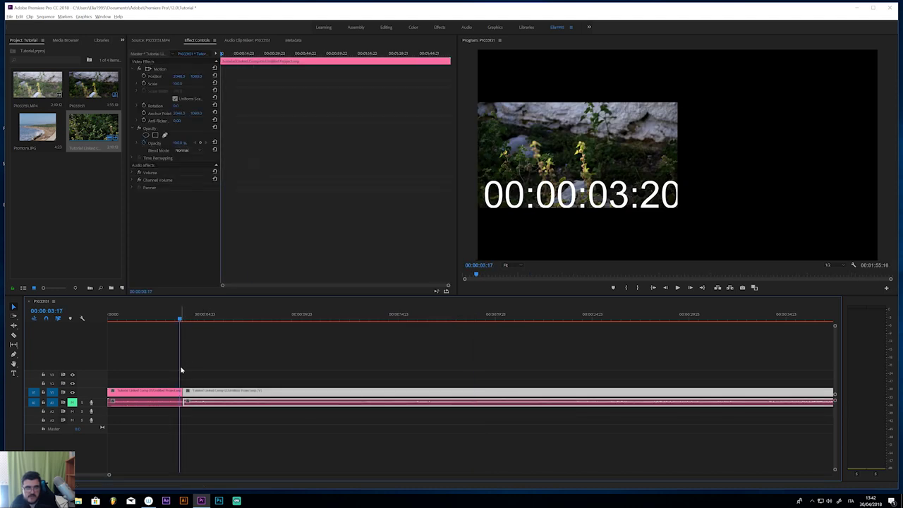
scroll(185, 375, "up", 3)
scroll(170, 375, "up", 3)
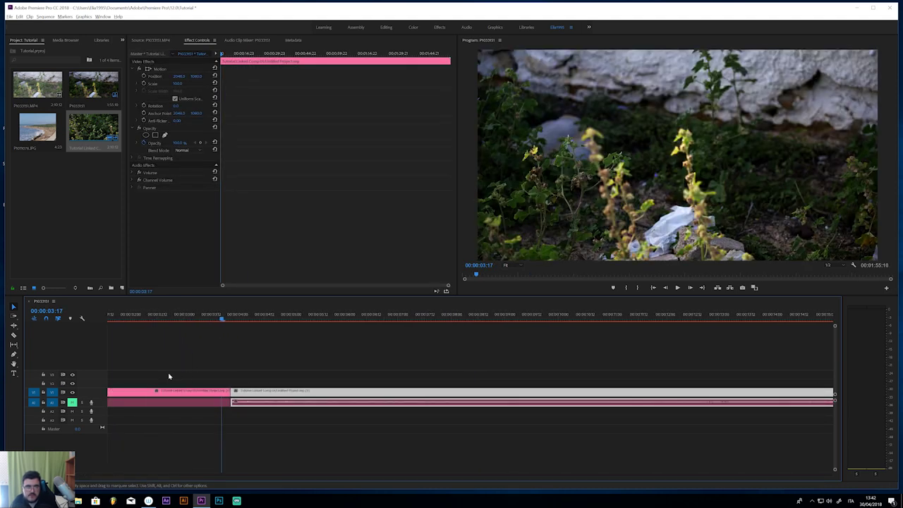
key("Right")
key("Right")
left_click_drag(264, 369, 216, 379)
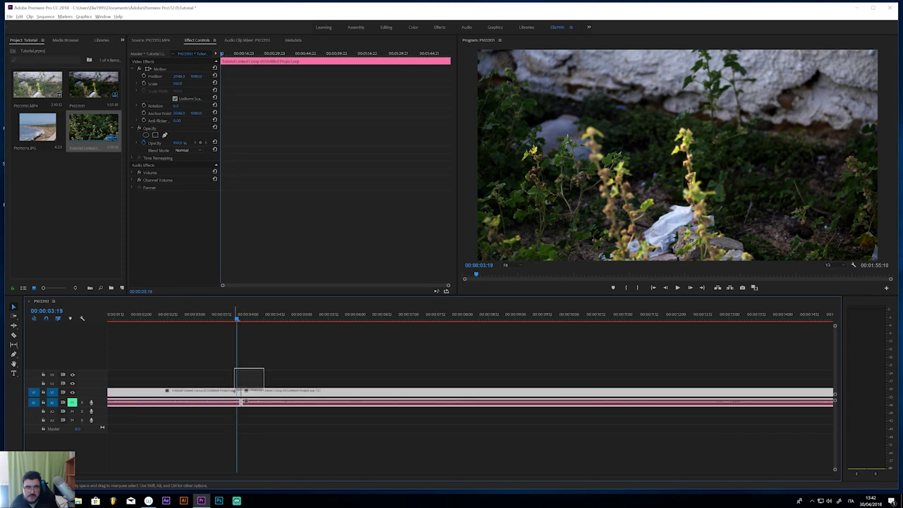
left_click(216, 380)
left_click(206, 321)
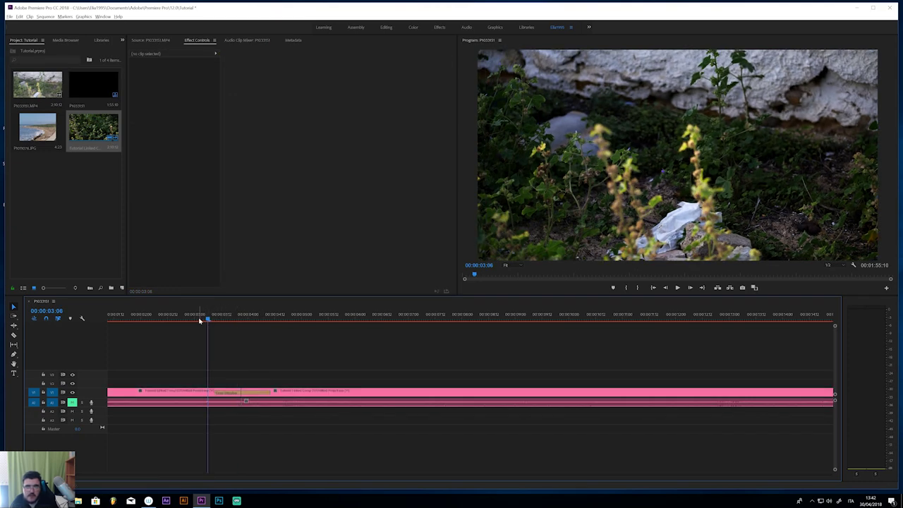
Add a Constant Power crossfade on A1 at the first cut and scrub it from 00:00:03:06
mouse_move(209, 321)
left_mouse_down()
mouse_move(278, 321)
mouse_move(200, 321)
mouse_move(354, 332)
mouse_move(184, 328)
mouse_move(357, 334)
mouse_move(194, 323)
left_mouse_up()
scroll(200, 362, "up", 3)
scroll(200, 362, "up", 2)
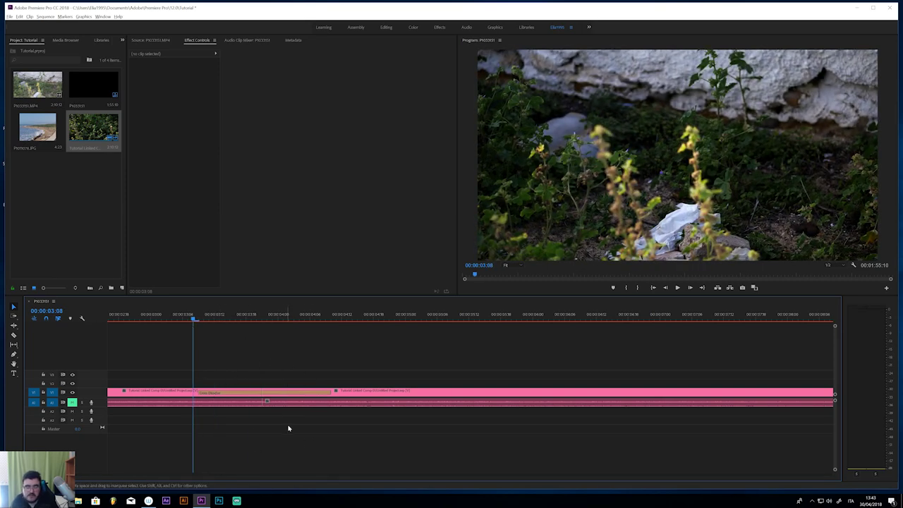
left_click_drag(297, 425, 250, 400)
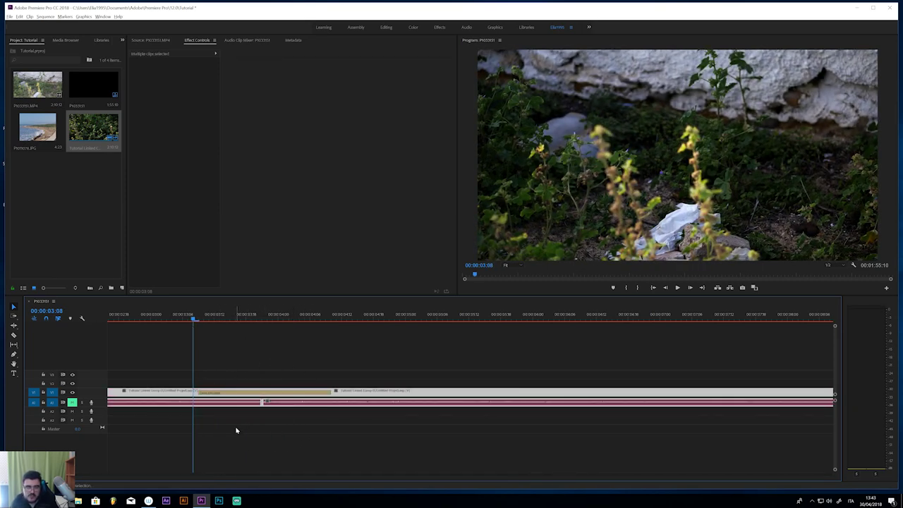
left_click(214, 378)
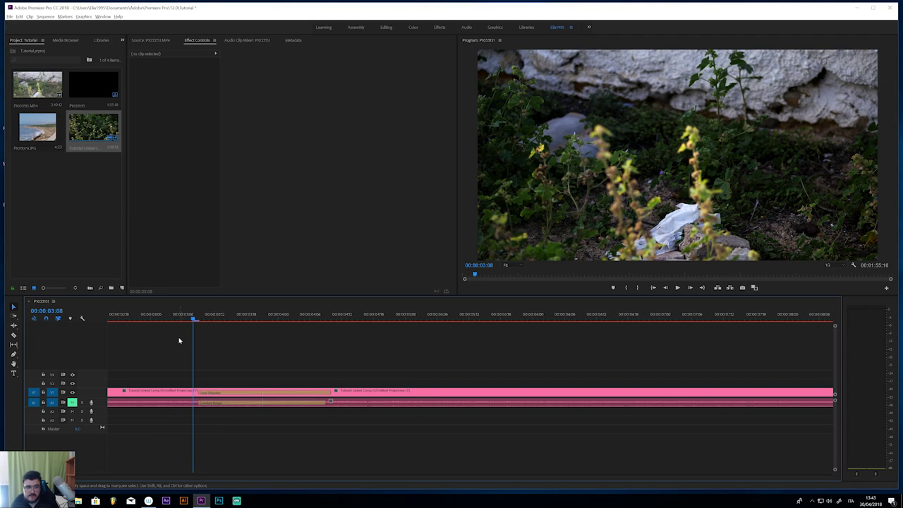
left_click(186, 317)
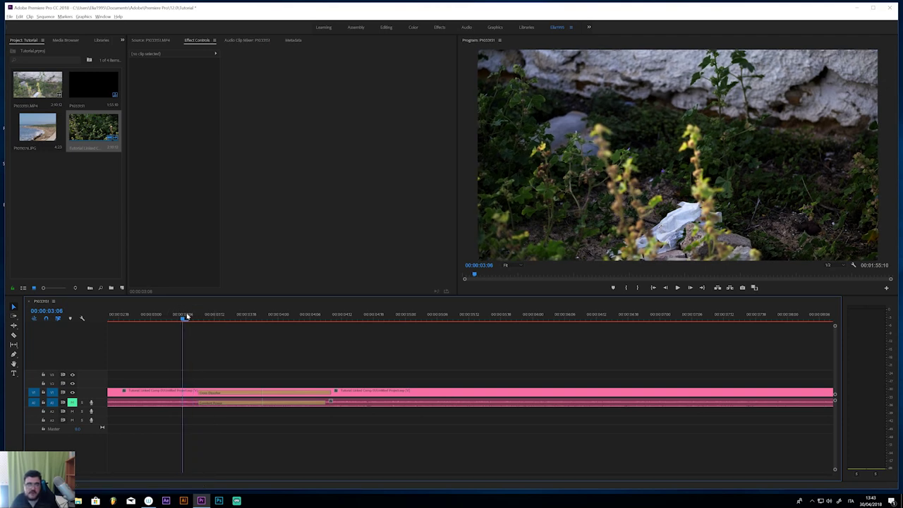
left_click_drag(186, 317, 336, 317)
left_click(207, 317)
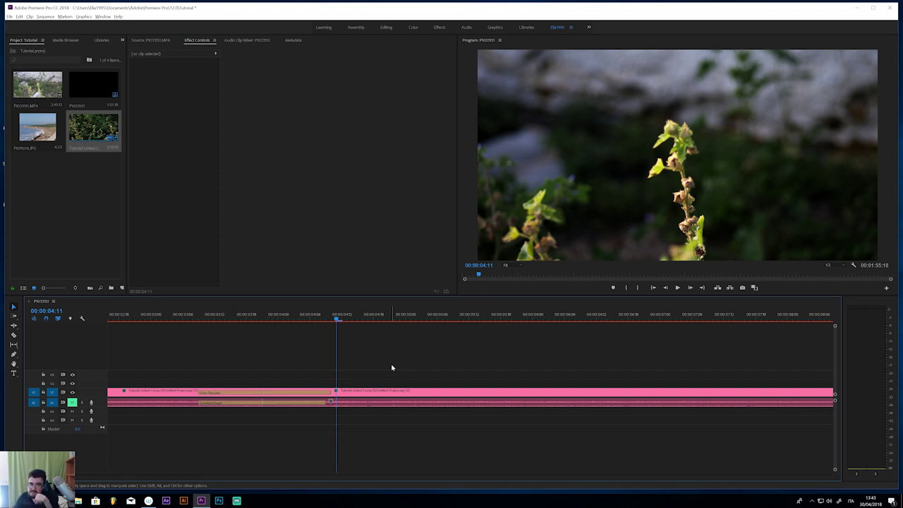
Delete the Cross Dissolve at the very start of V1 and return the playhead to the start
key("minus")
key("minus")
key("minus")
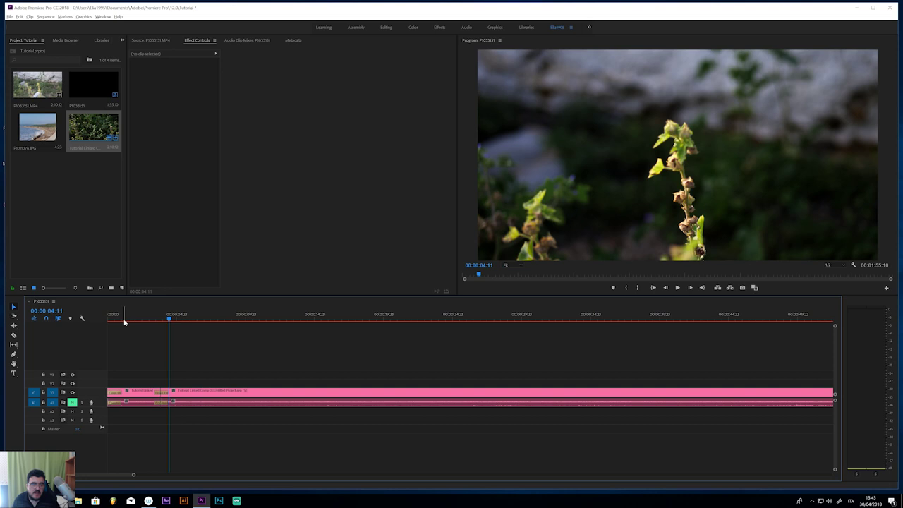
left_click(124, 321)
key("equal")
key("equal")
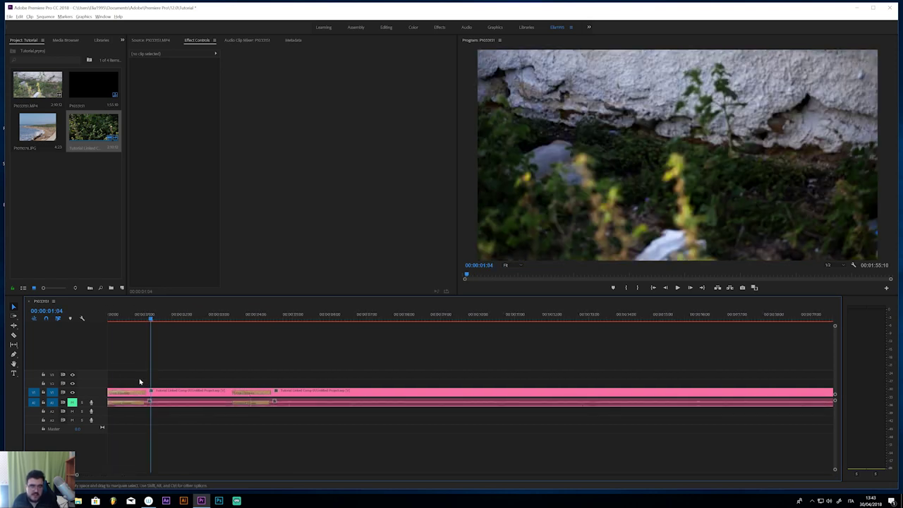
left_click_drag(109, 319, 147, 318)
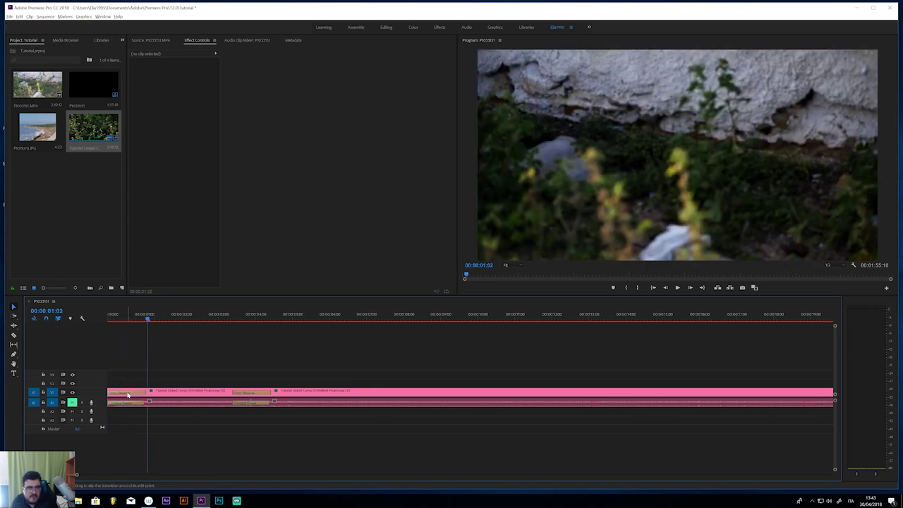
left_click(128, 395)
left_click(133, 368)
key("space")
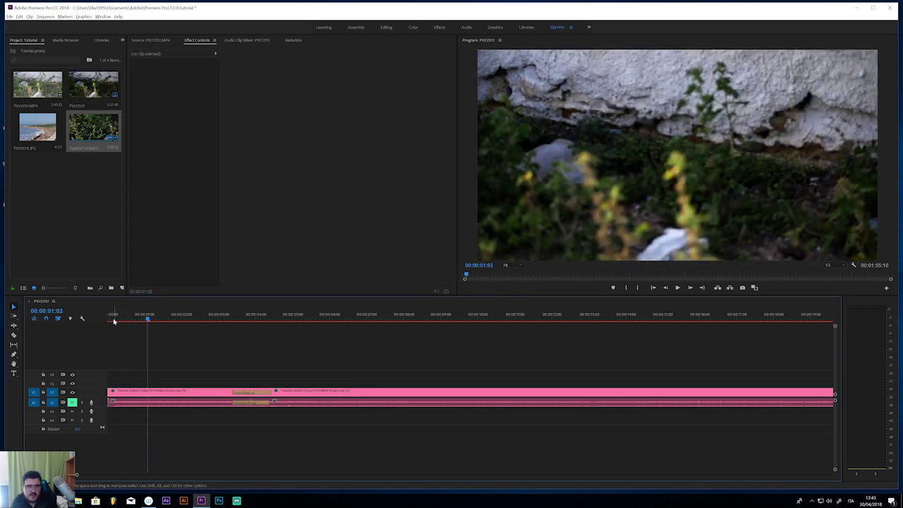
key("Home")
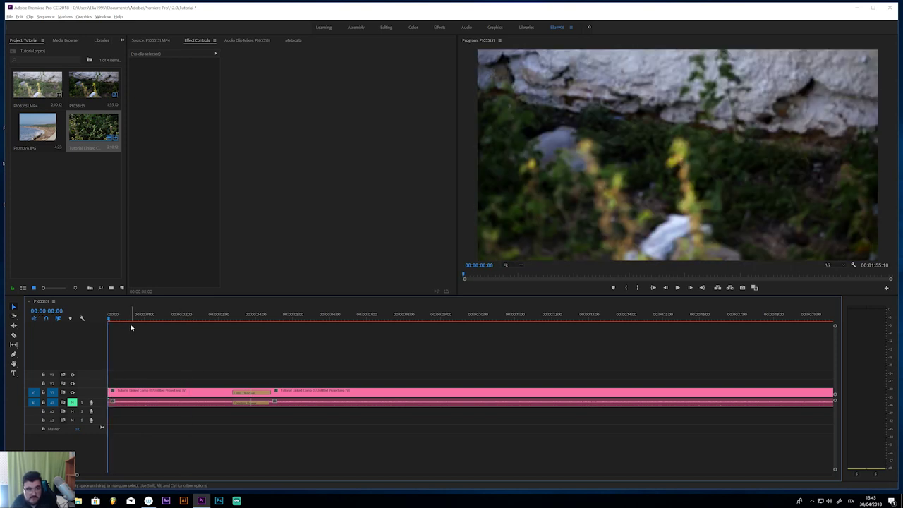